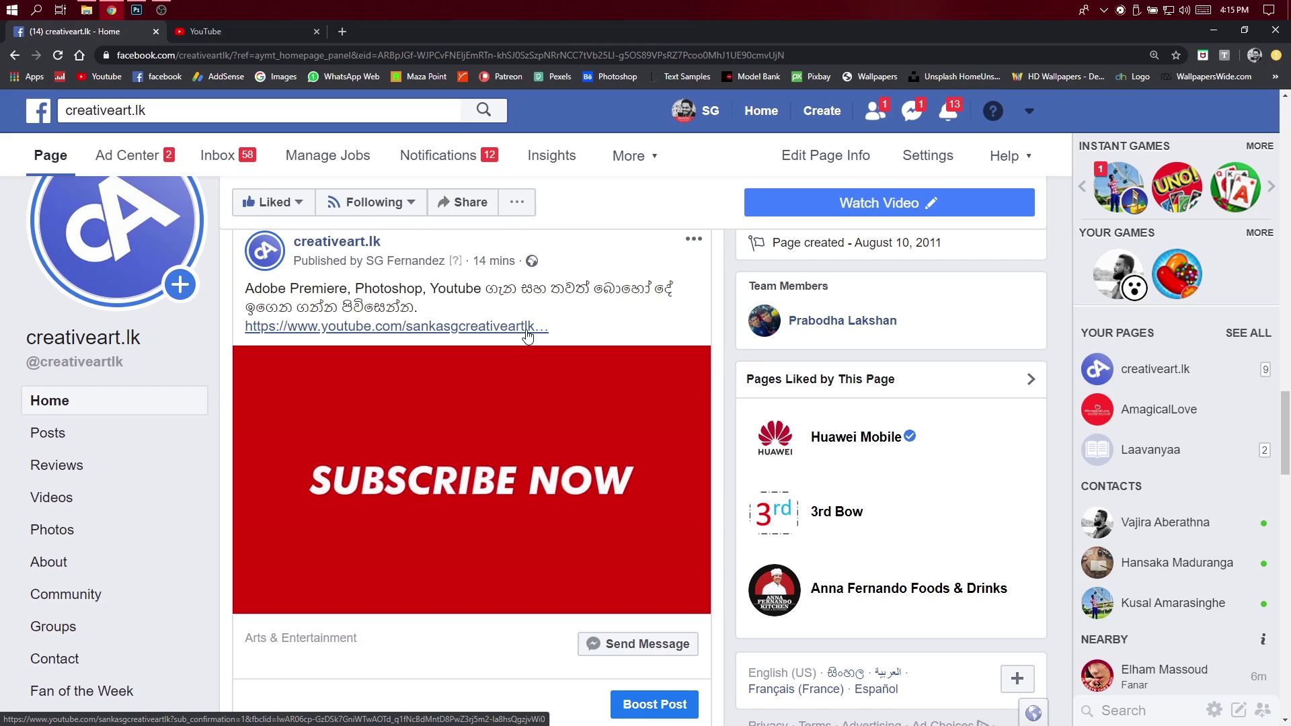
# Follow the post's YouTube channel link and dismiss the Confirm channel subscription prompt
pyautogui.click(471, 329)
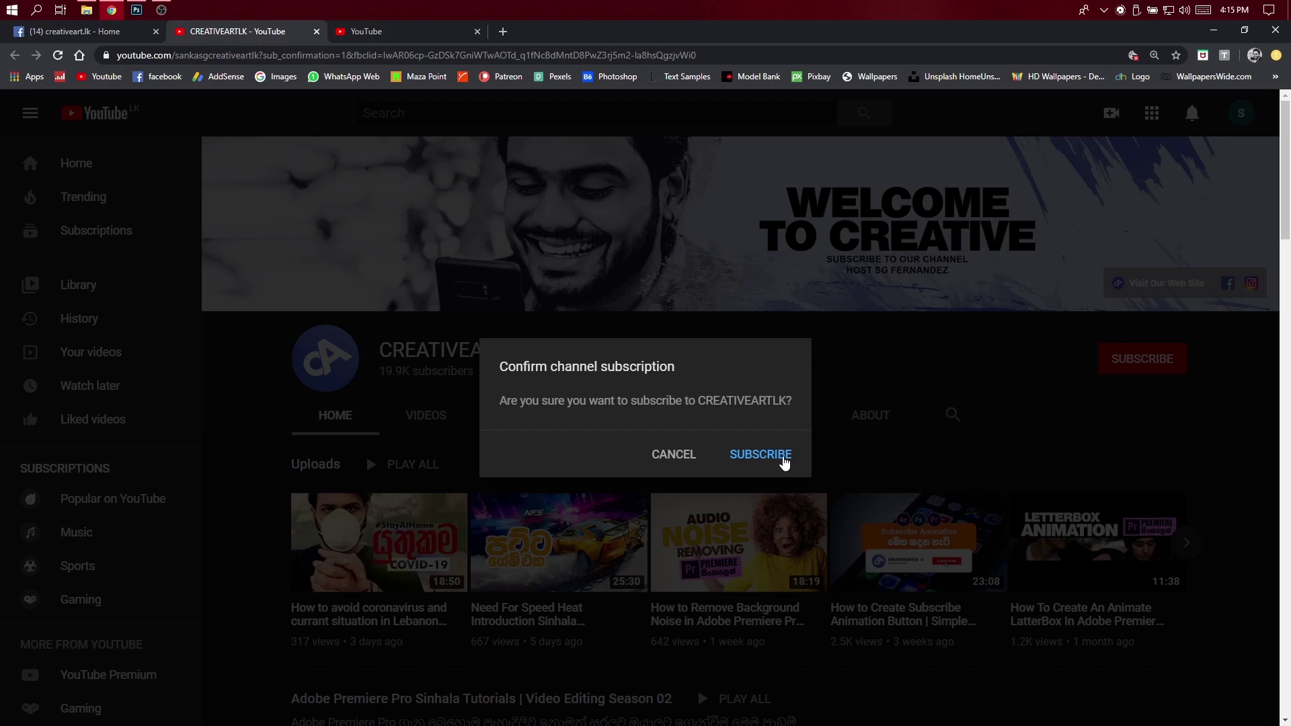
pyautogui.click(851, 461)
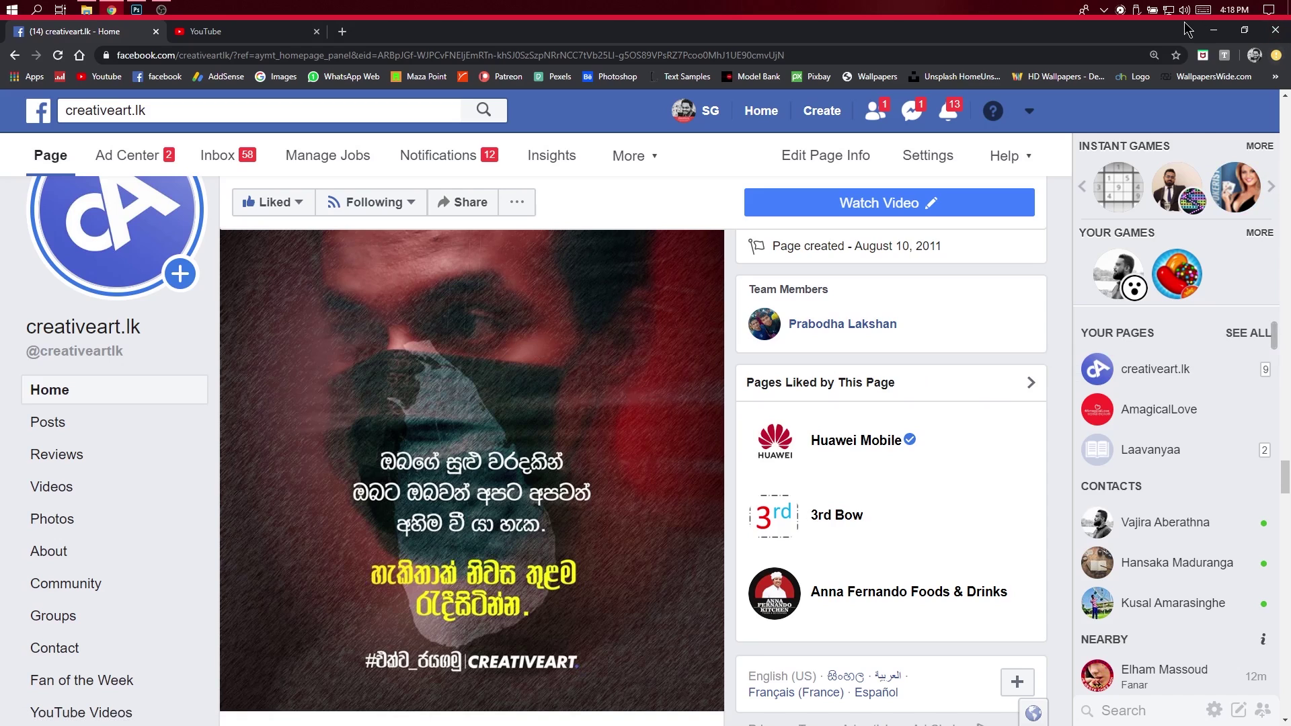
# Minimize Chrome and open a This PC file manager window, moving it aside
pyautogui.click(1215, 30)
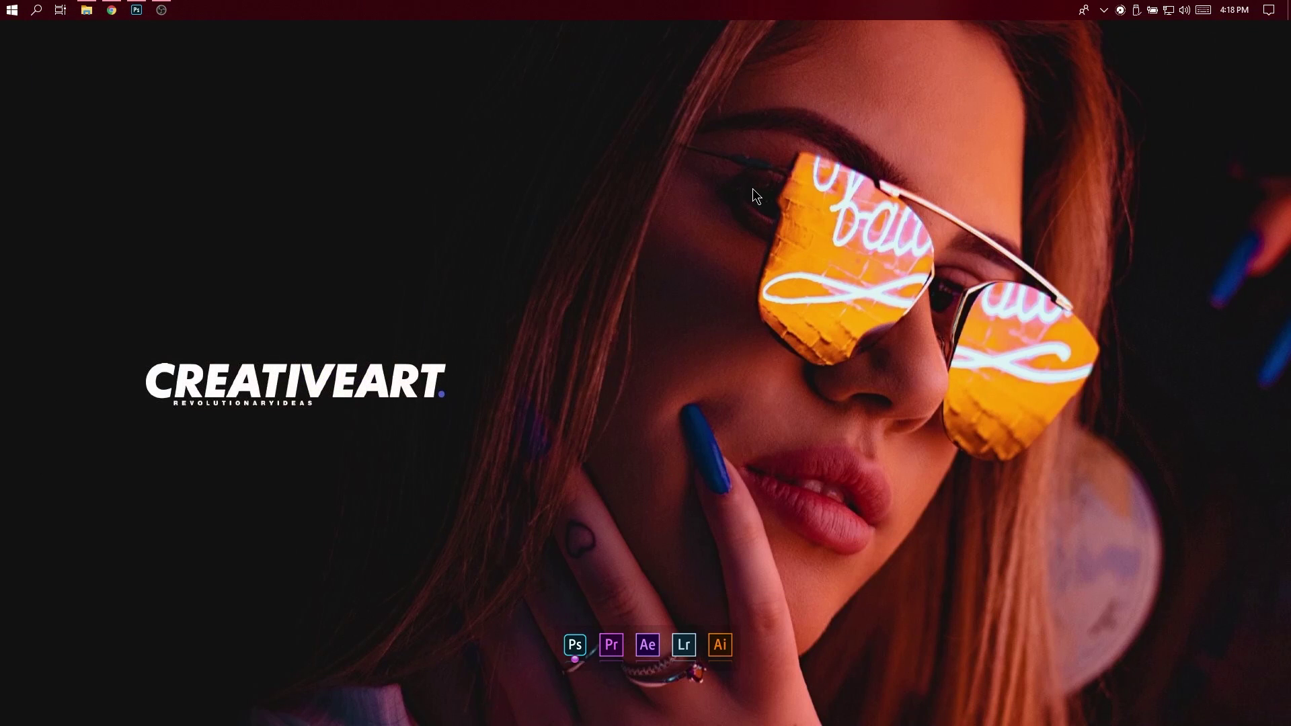
pyautogui.press('super')
pyautogui.click(233, 149)
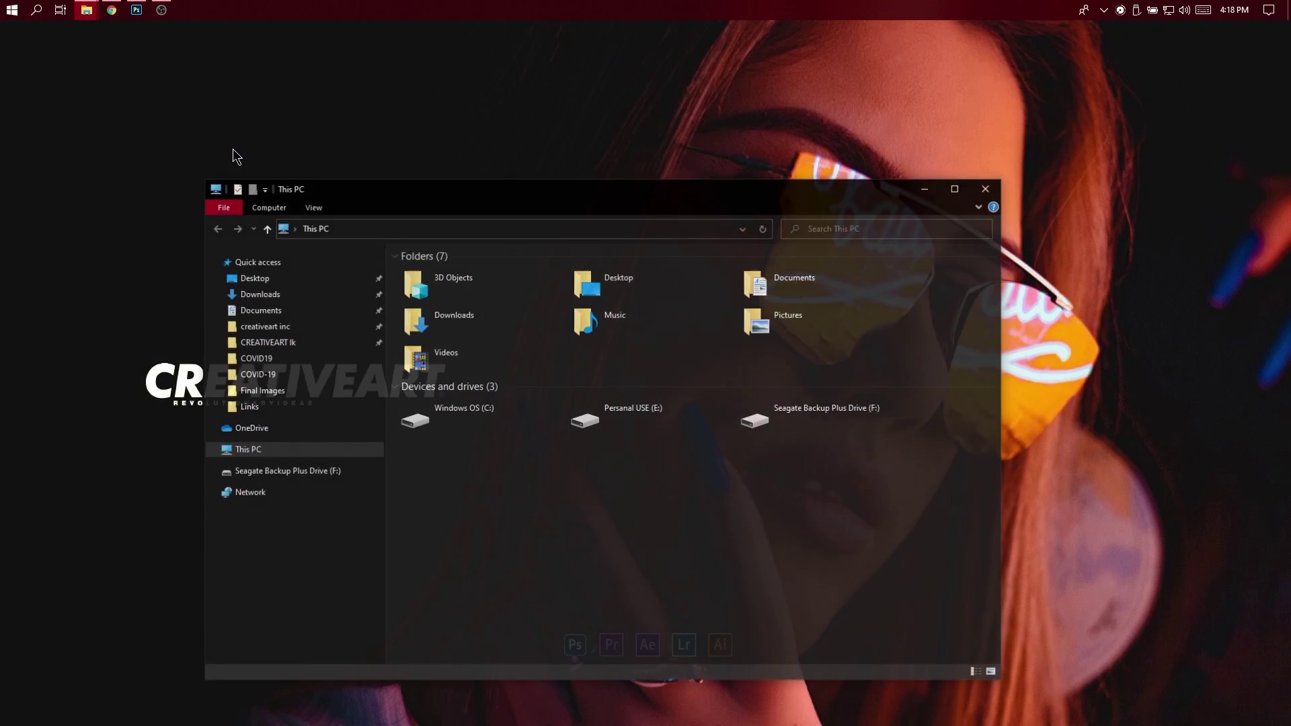
pyautogui.moveTo(461, 193); pyautogui.dragTo(609, 162)
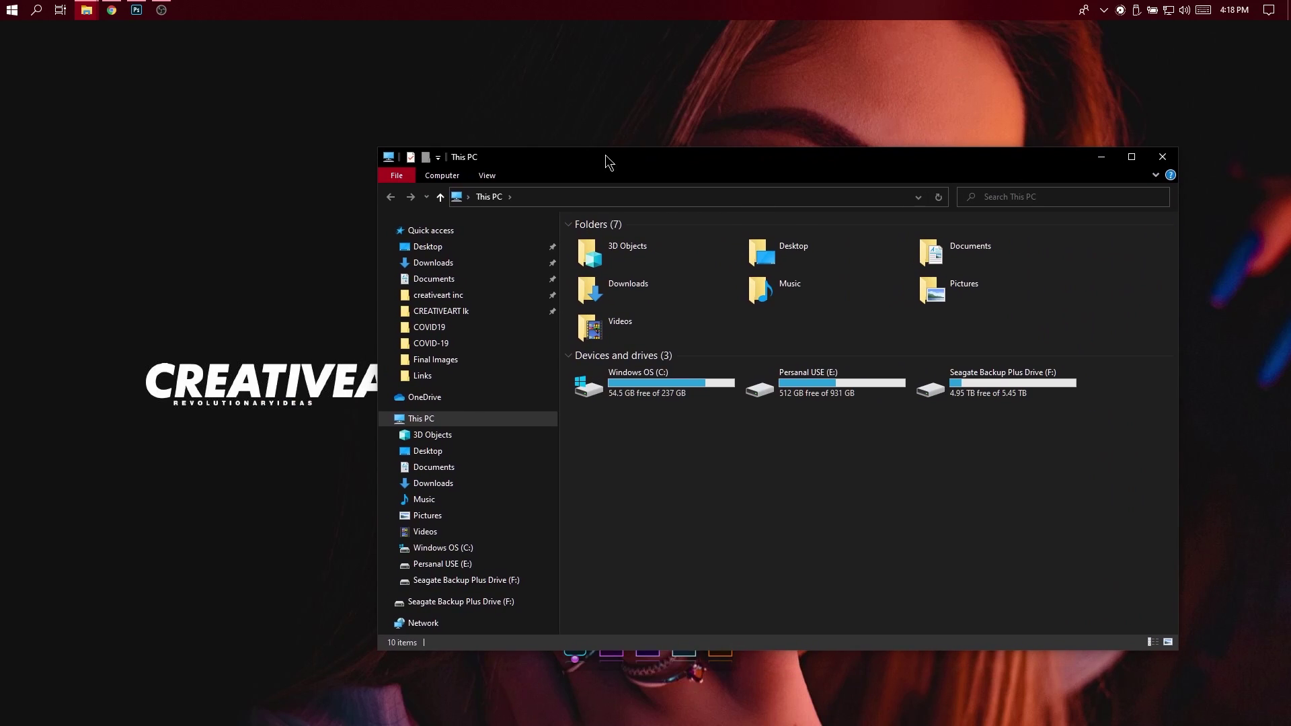
pyautogui.click(247, 164)
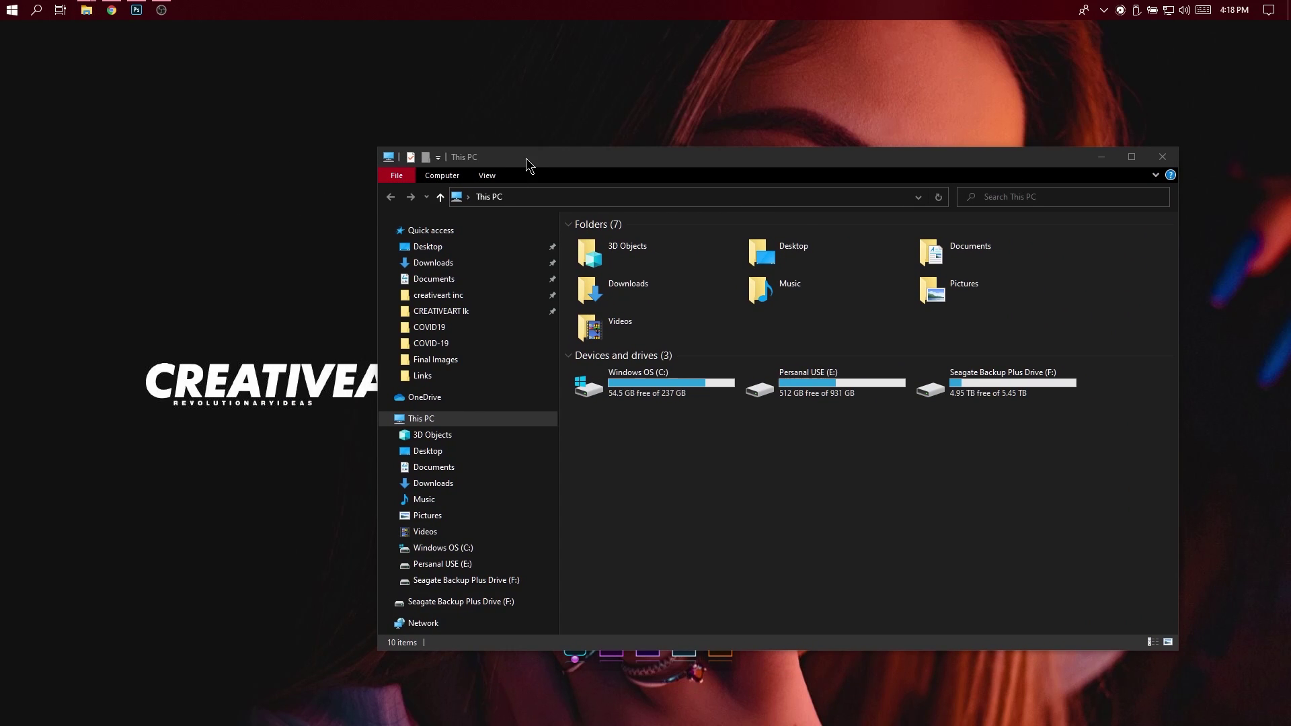
pyautogui.moveTo(691, 164); pyautogui.dragTo(788, 692)
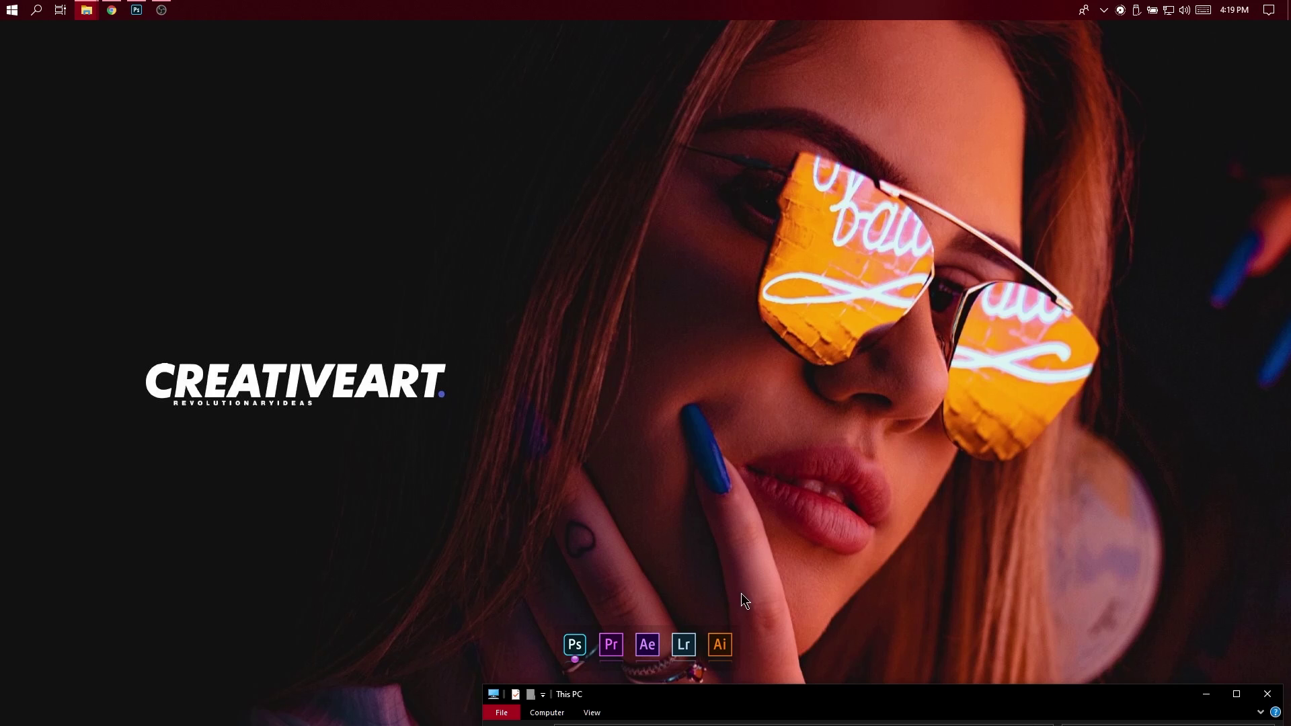
# Bring the window back to centre and open the Desktop folder, scrolling to the Setup text file
pyautogui.rightClick(429, 101)
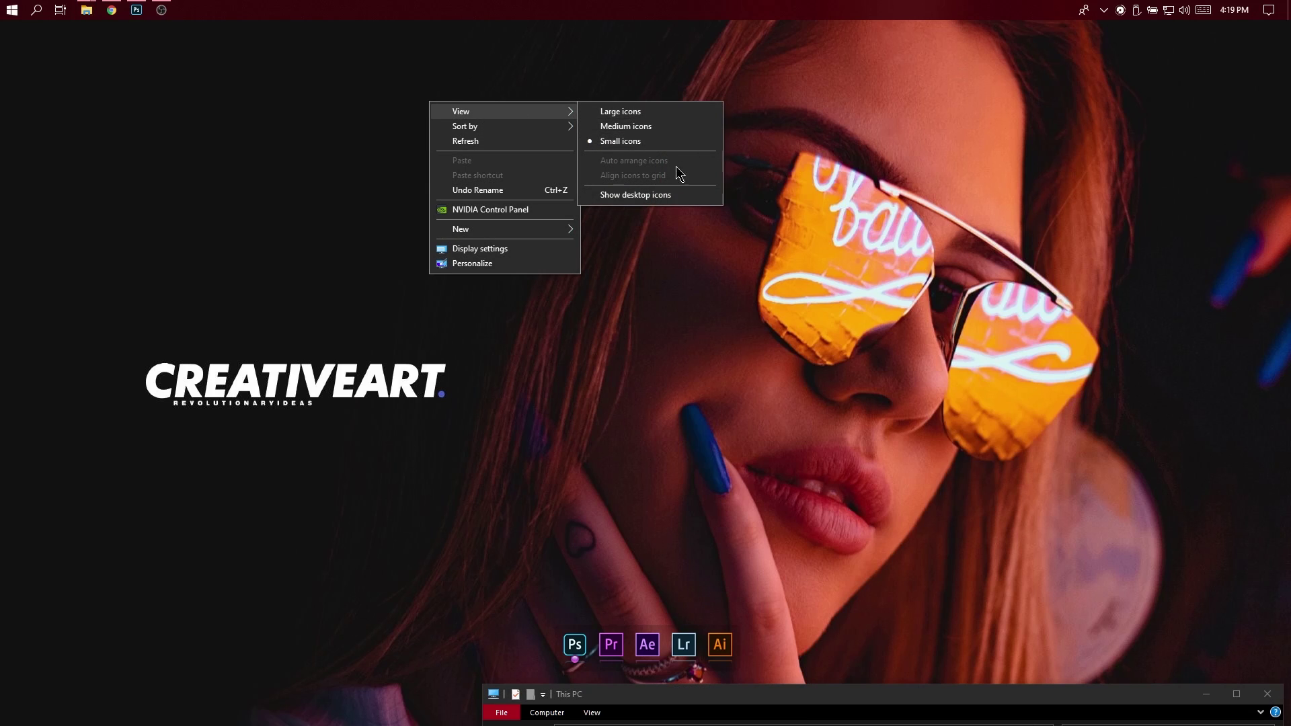
pyautogui.moveTo(503, 111)
pyautogui.click(1257, 250)
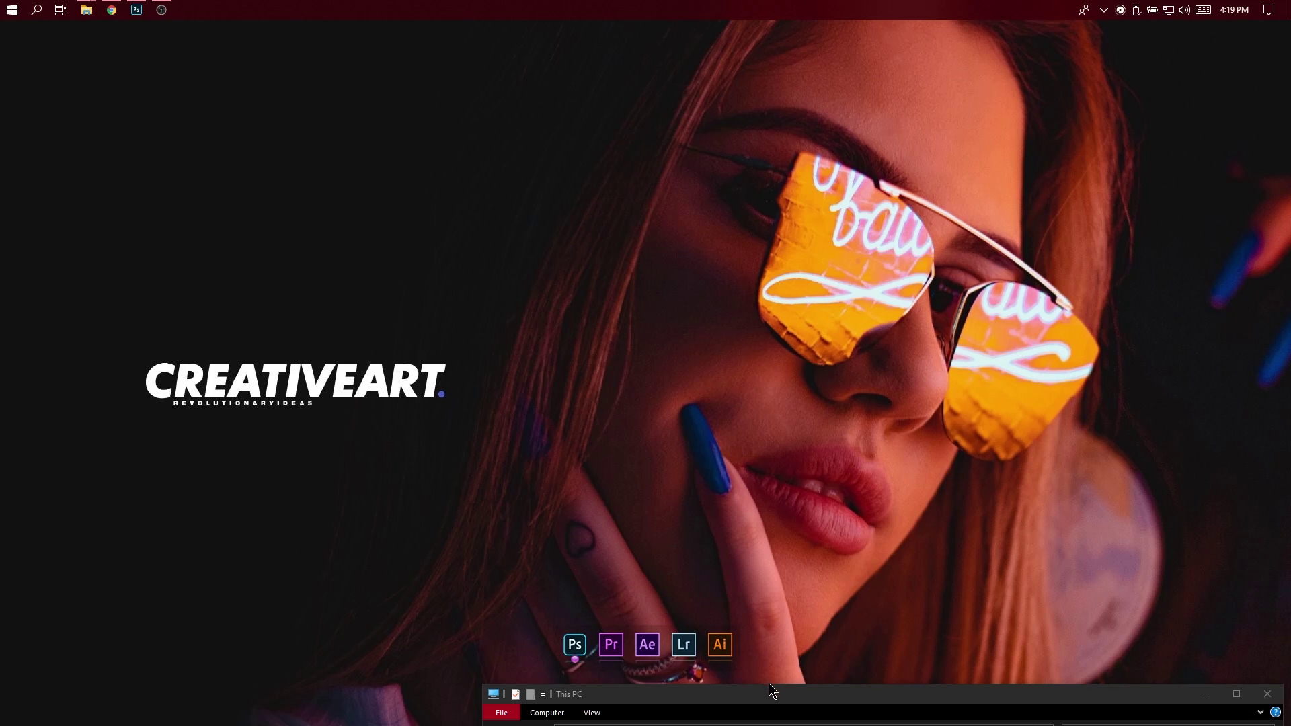
pyautogui.moveTo(784, 697)
pyautogui.mouseDown()
pyautogui.moveTo(677, 355)
pyautogui.moveTo(503, 135)
pyautogui.mouseUp()
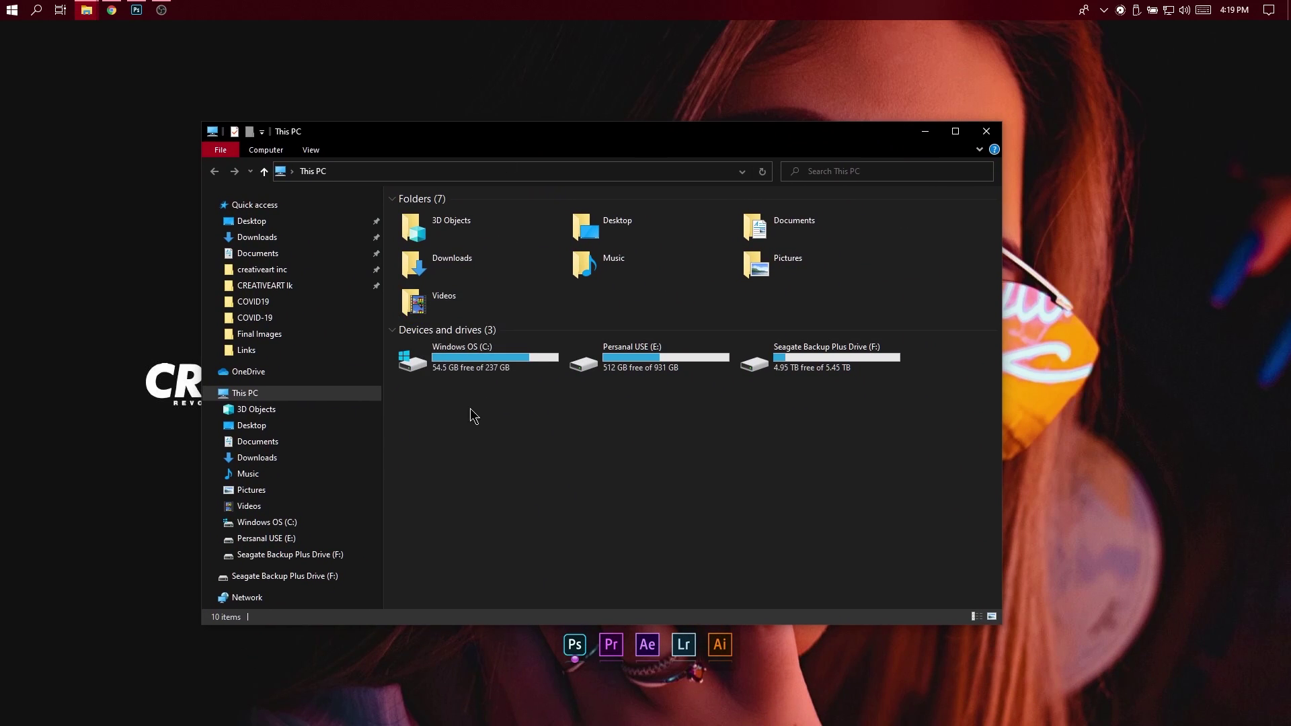
pyautogui.click(300, 220)
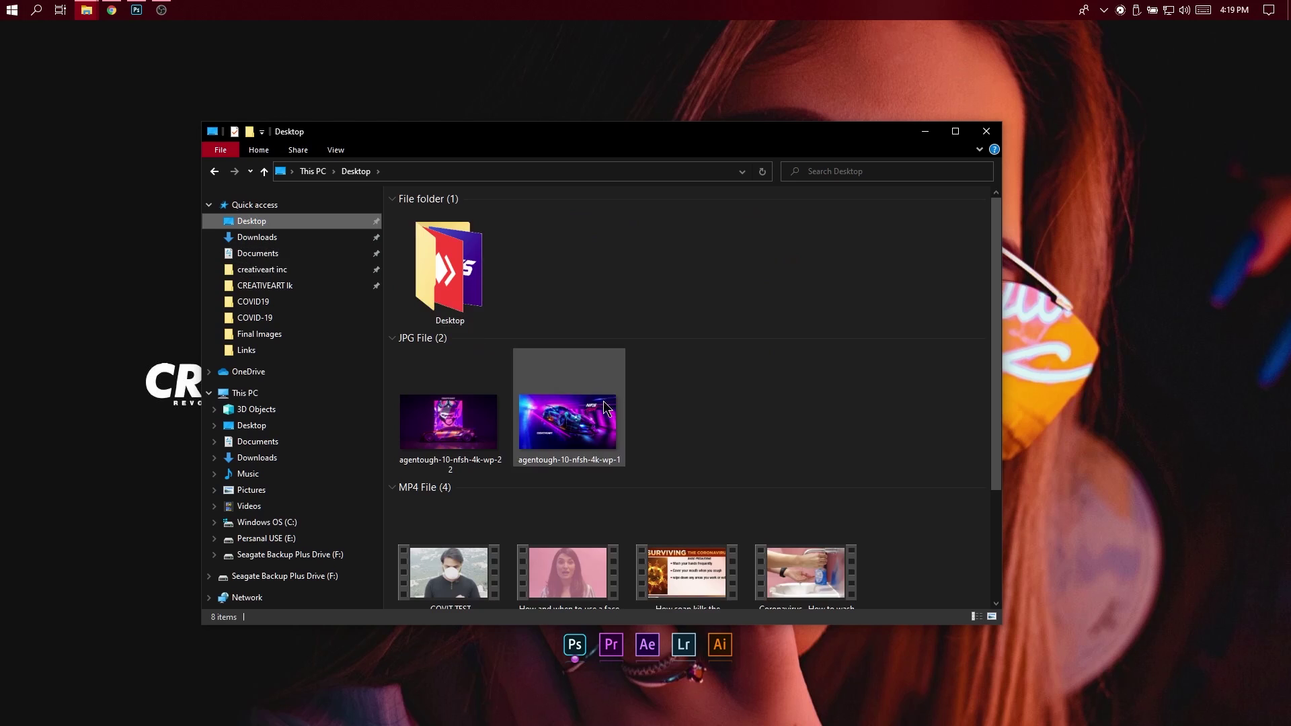
pyautogui.scroll(-3, 664, 422)
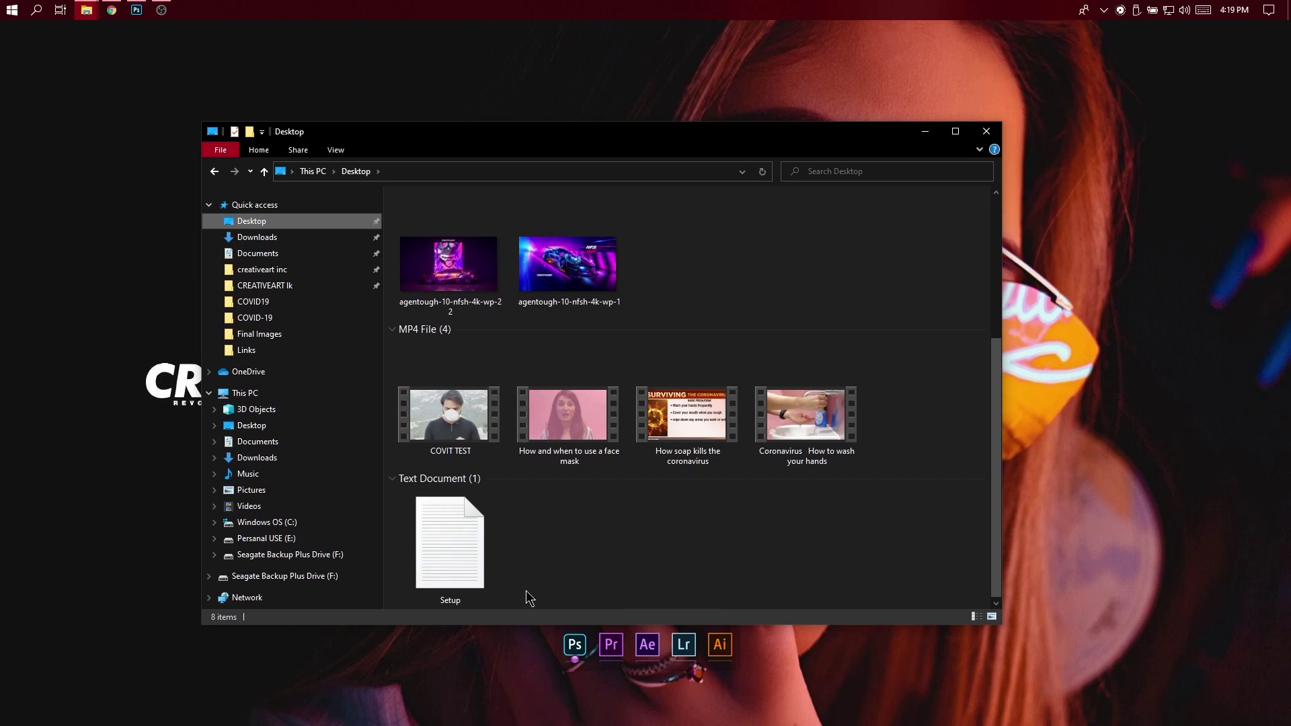
pyautogui.moveTo(450, 550)
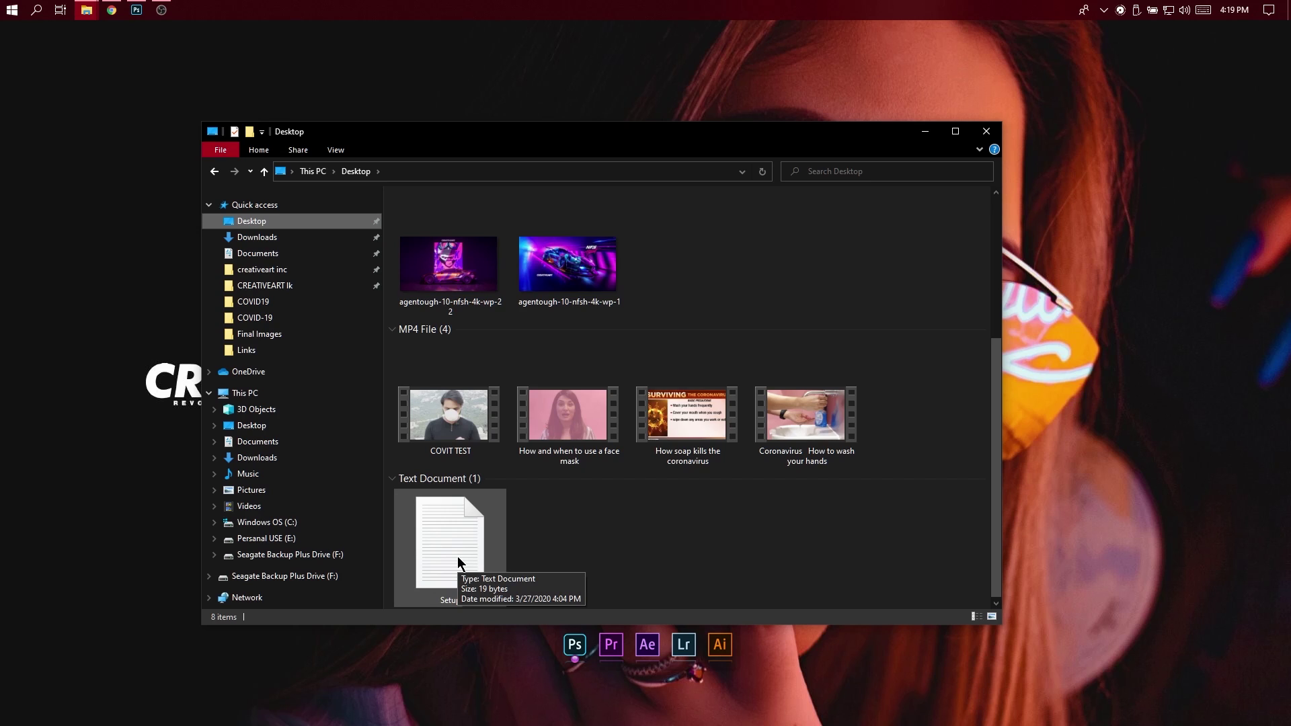
# Open Setup.txt in Notepad, showing the ?sub_confirmation=1 text
pyautogui.doubleClick(458, 556)
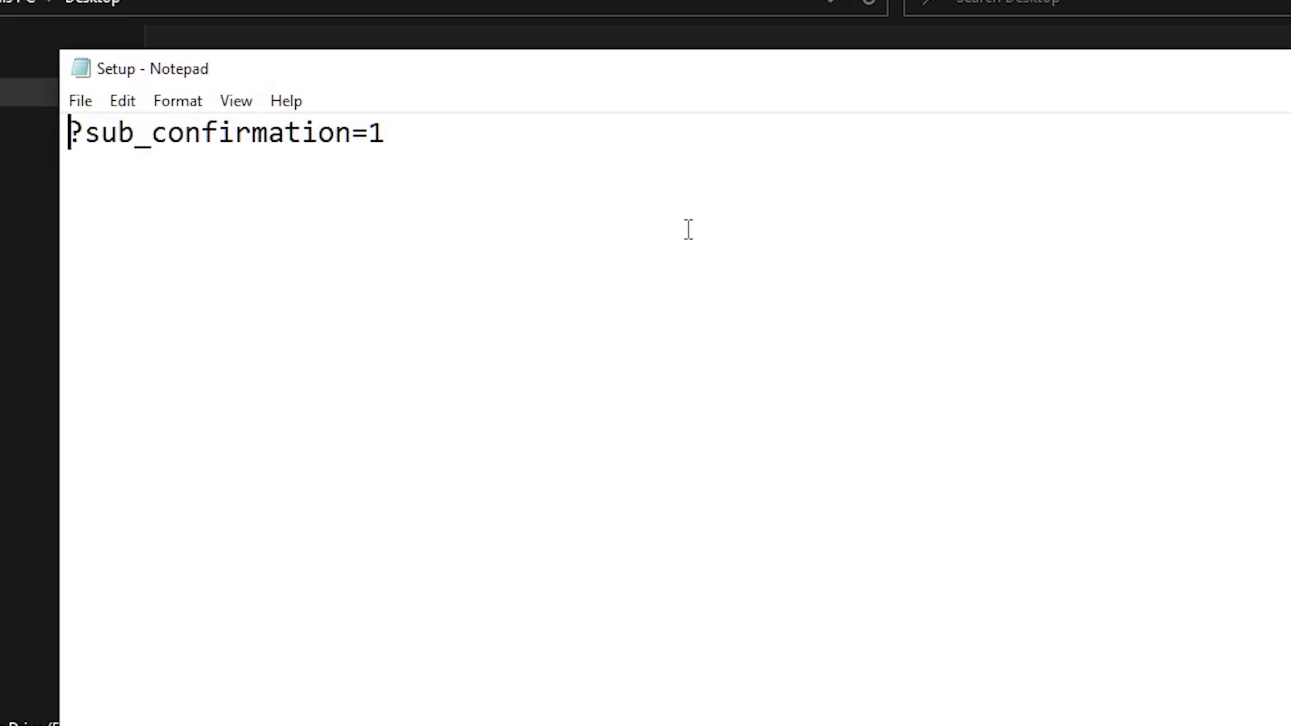
pyautogui.rightClick(669, 292)
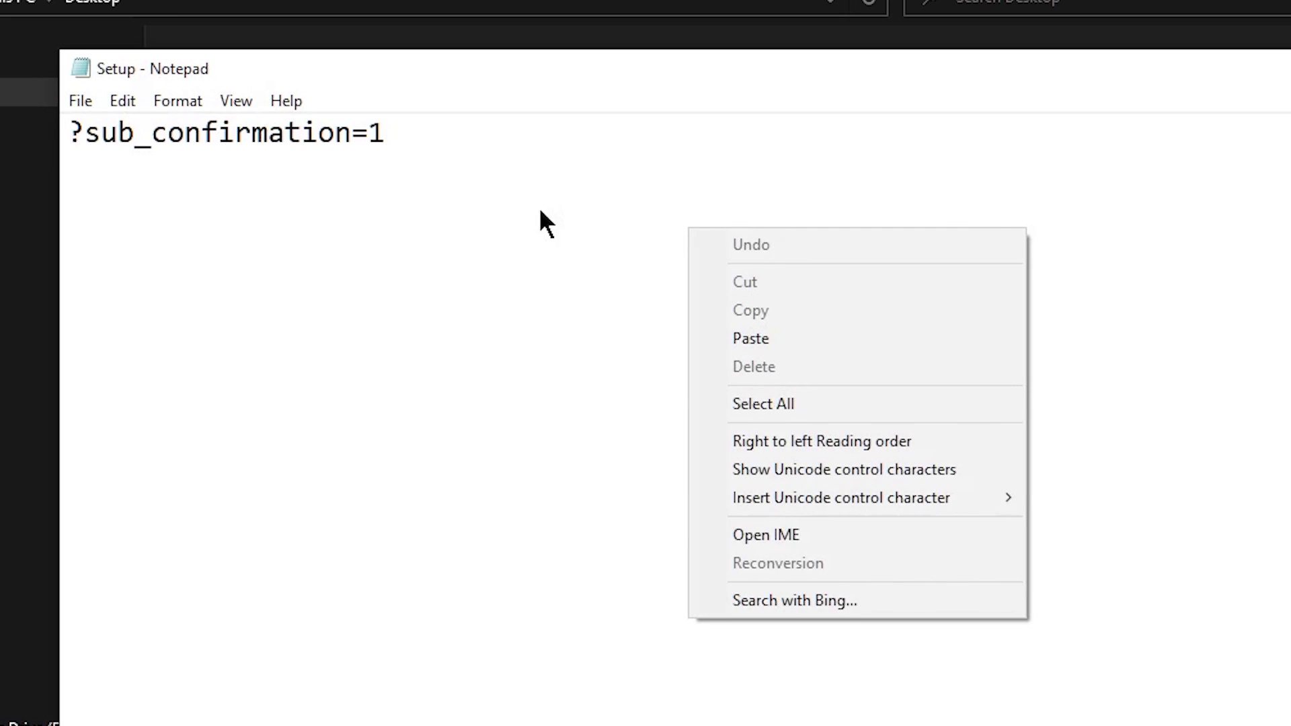
pyautogui.click(409, 140)
pyautogui.moveTo(427, 138); pyautogui.dragTo(102, 141)
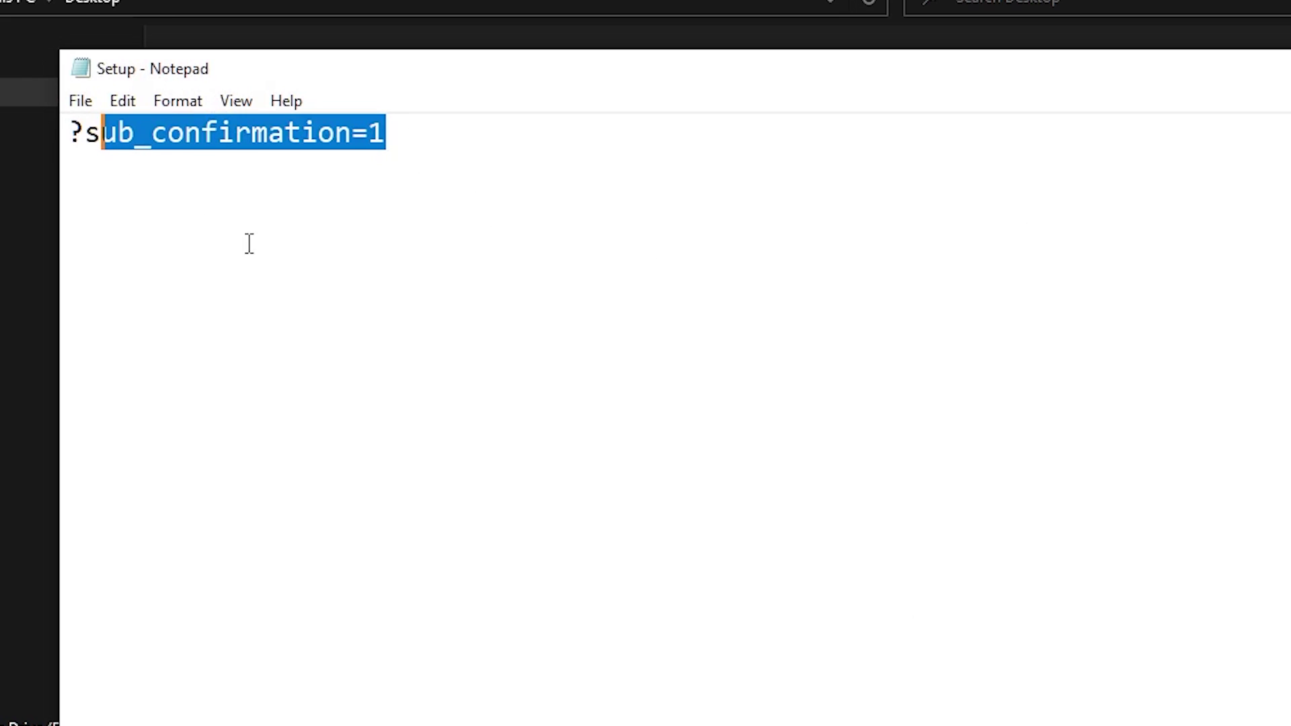
pyautogui.click(350, 273)
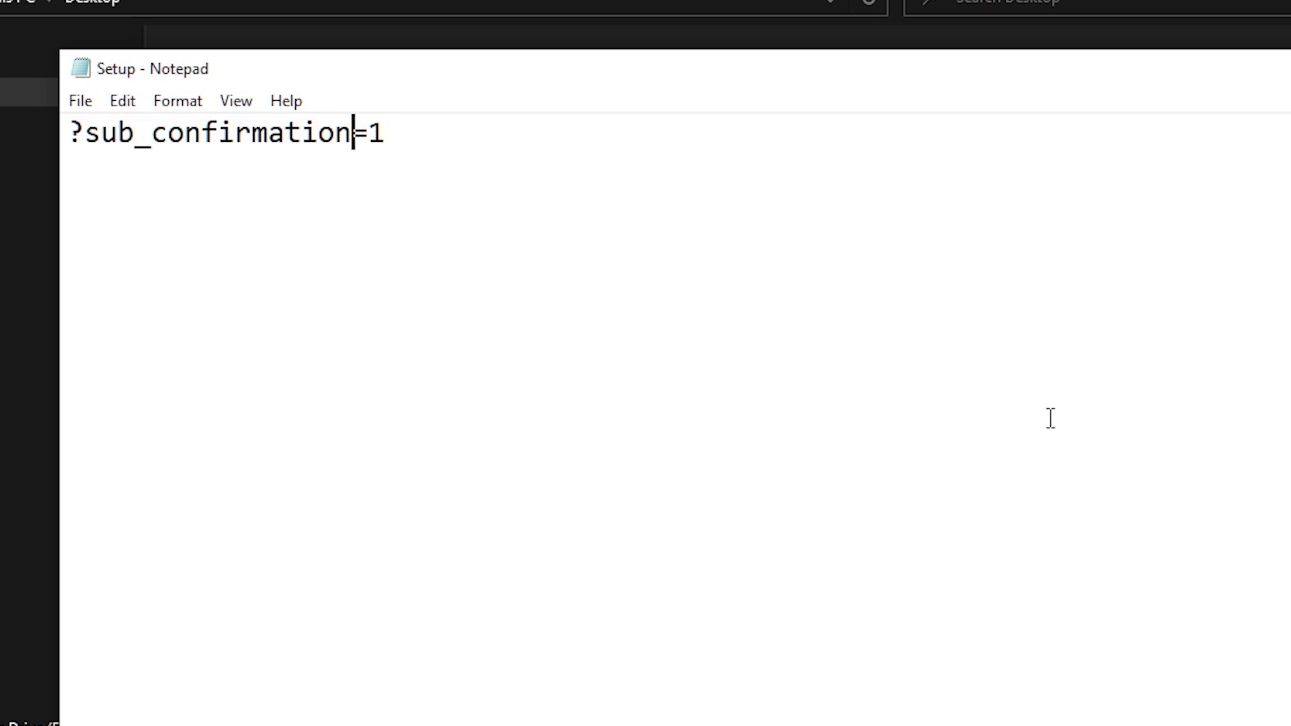
pyautogui.press('Home')
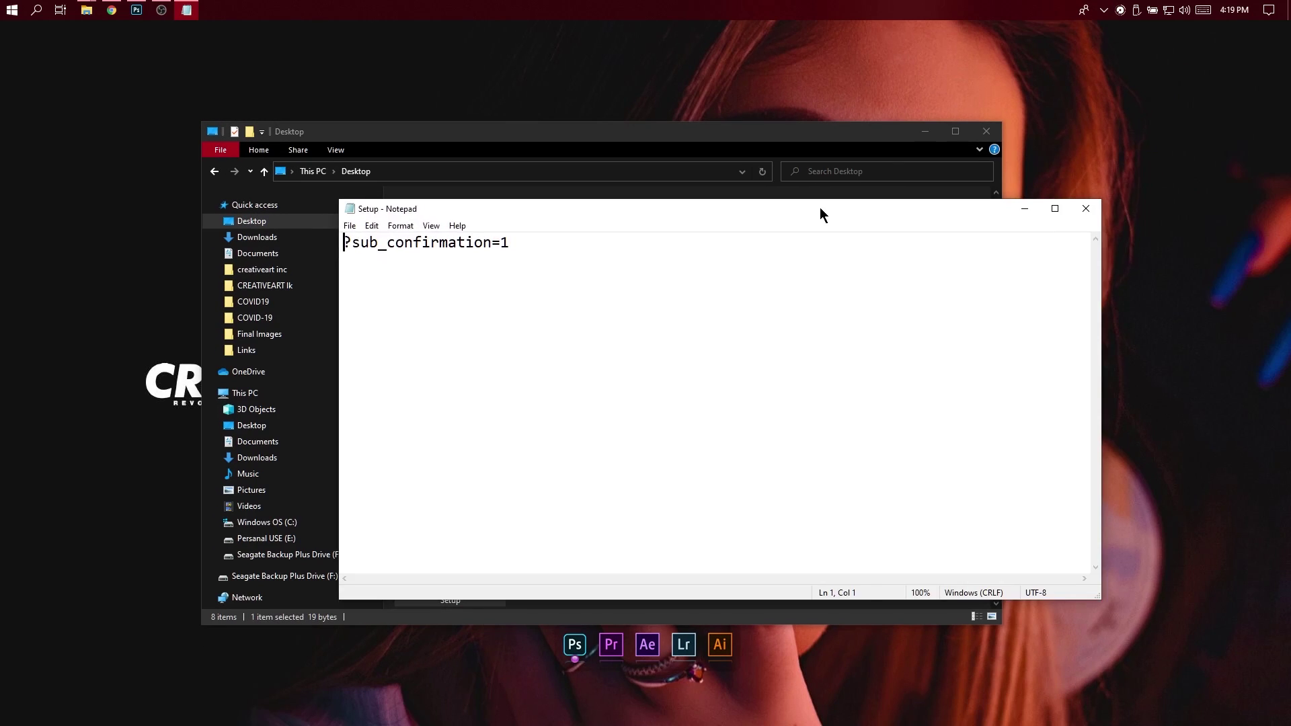
# Add a new line after ?sub_confirmation=1 in the Setup file
pyautogui.moveTo(821, 208); pyautogui.dragTo(1018, 130)
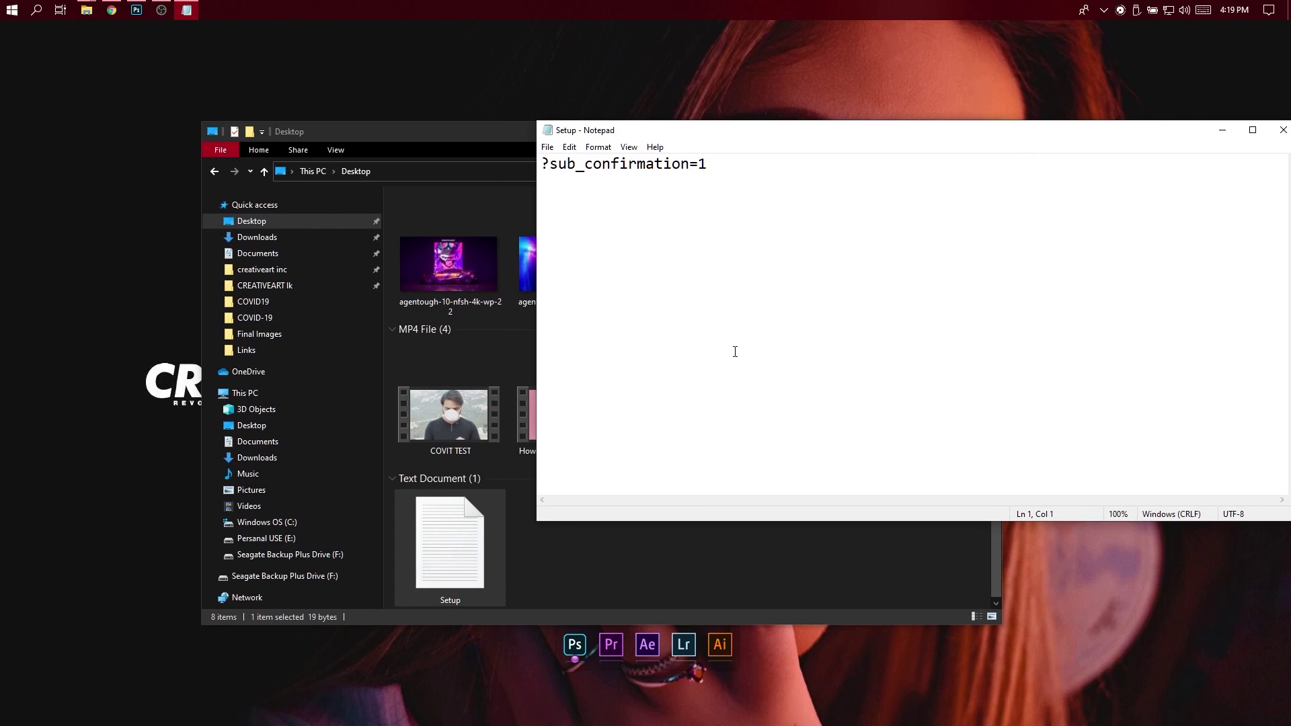
pyautogui.rightClick(967, 319)
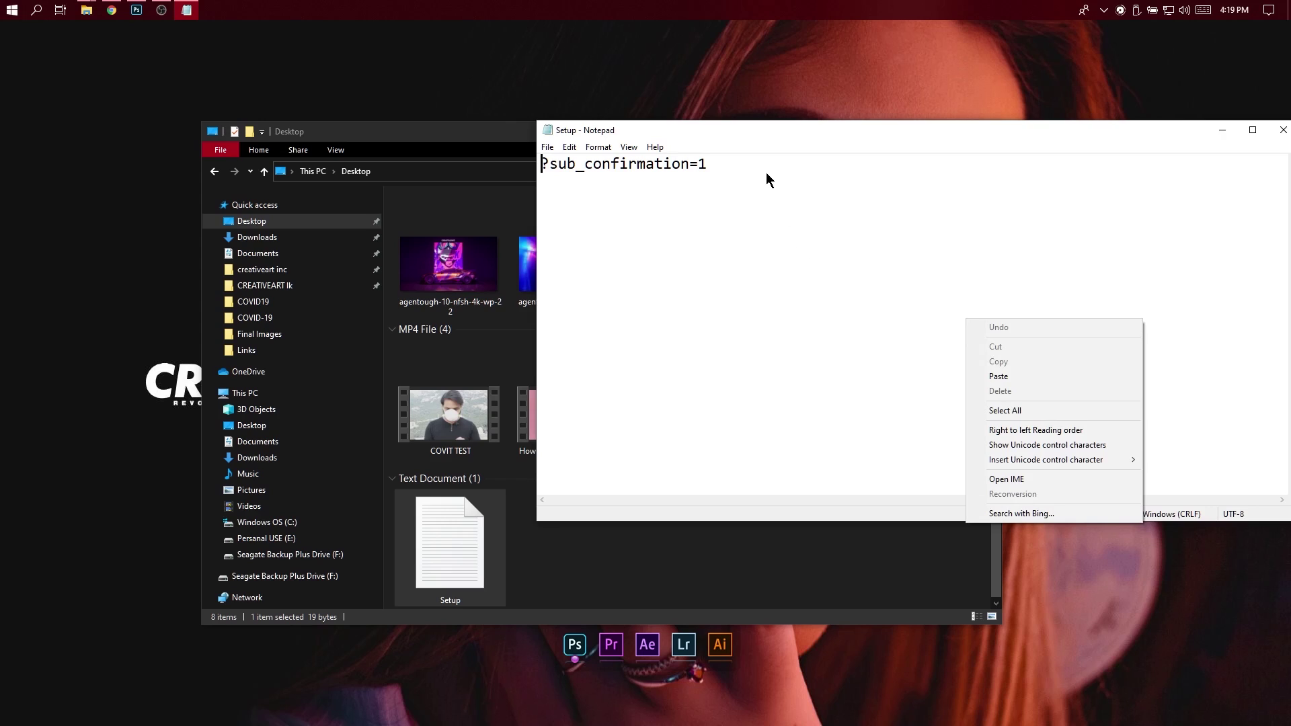
pyautogui.click(732, 163)
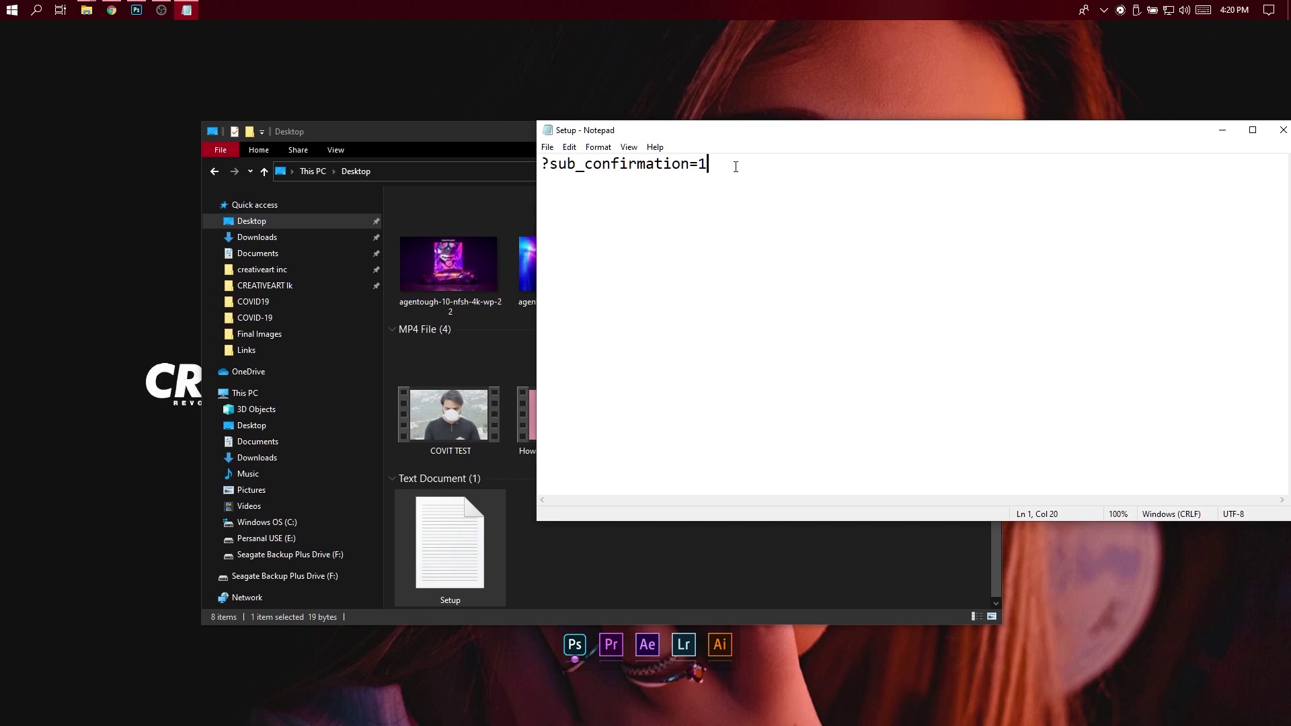
pyautogui.press('Return')
# In YouTube, go to the account's own svlog channel home page via Your channel
pyautogui.click(111, 11)
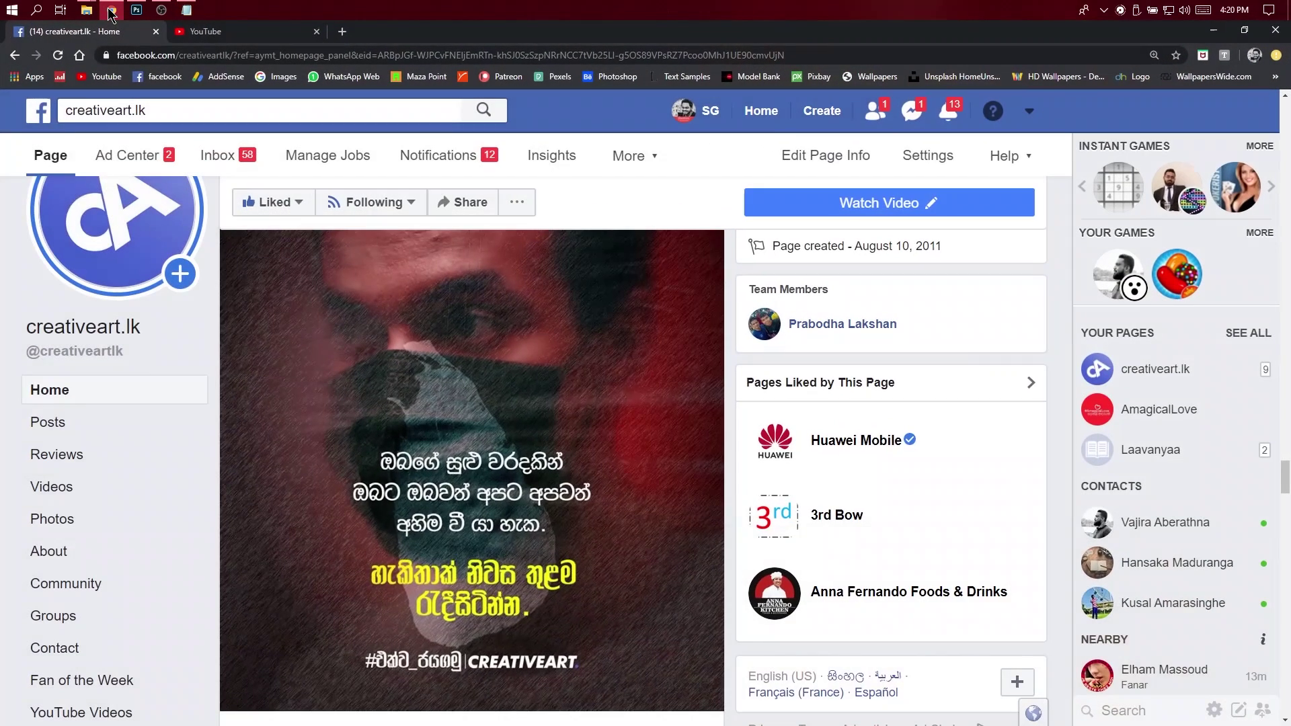
pyautogui.click(260, 35)
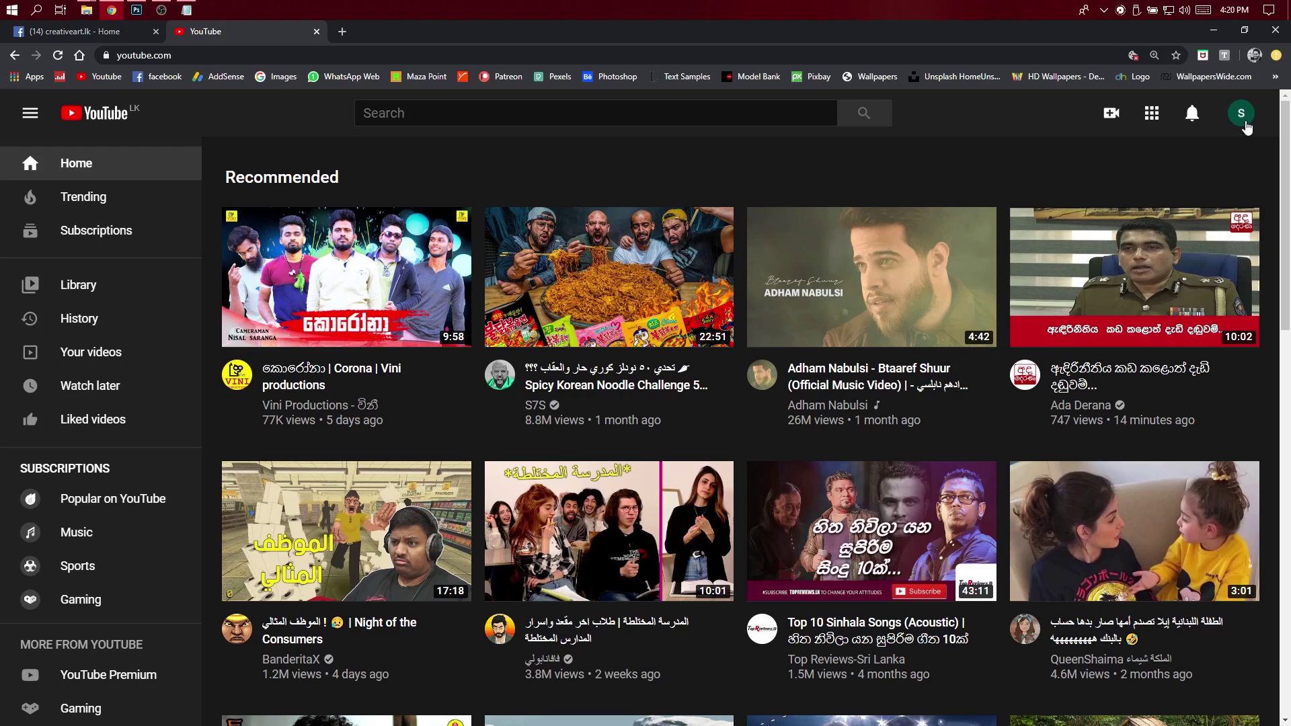
pyautogui.click(1247, 127)
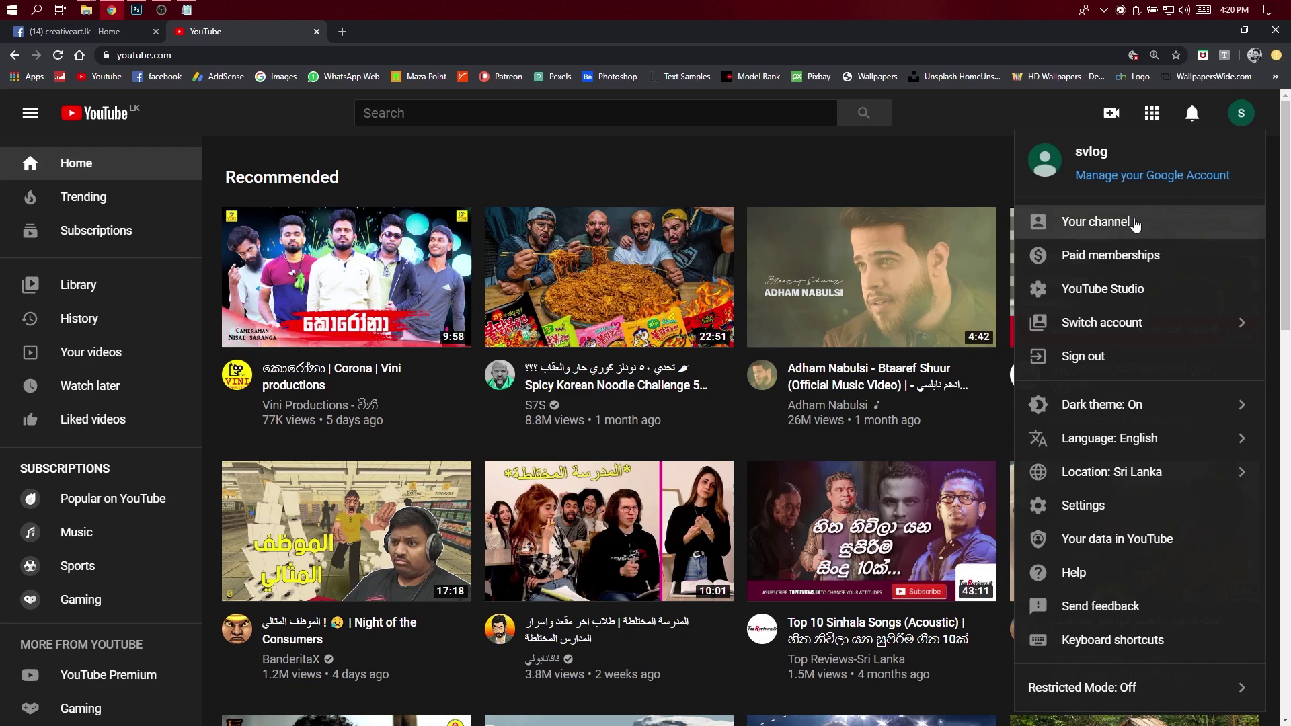
pyautogui.click(1132, 226)
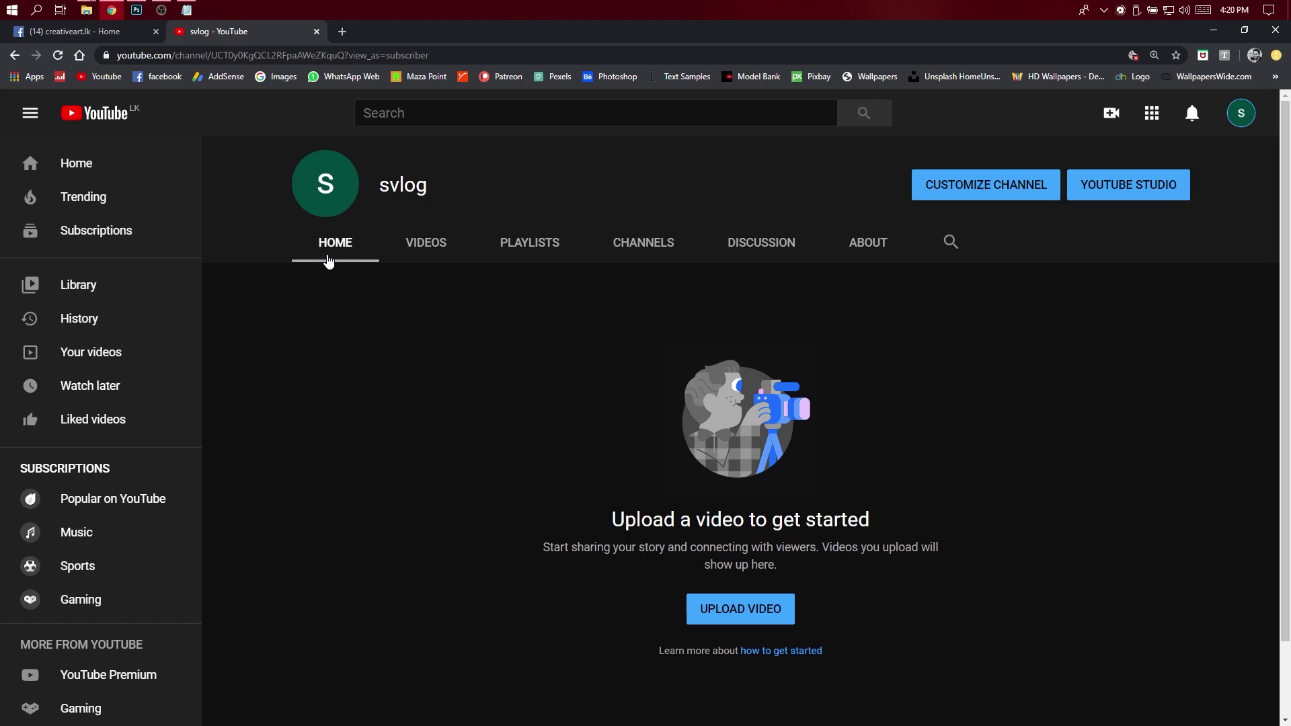
pyautogui.click(347, 251)
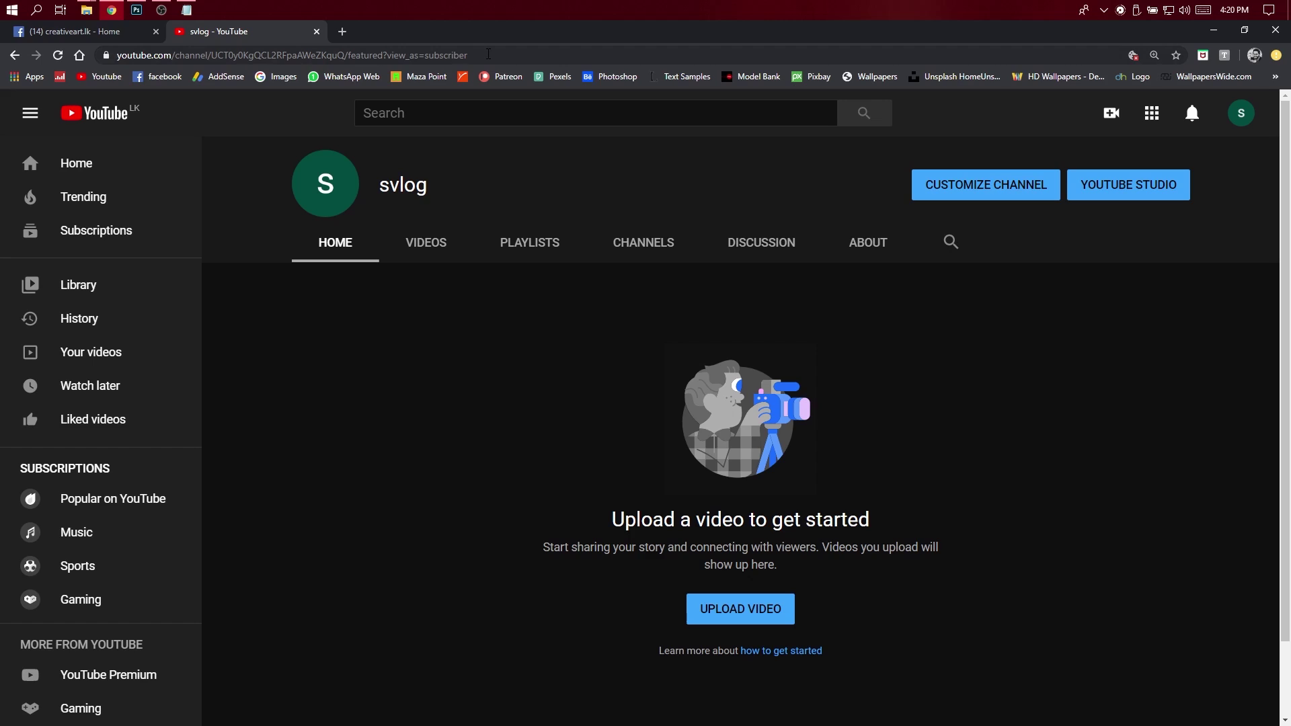
# Copy the channel's full web address from the address bar
pyautogui.click(488, 55)
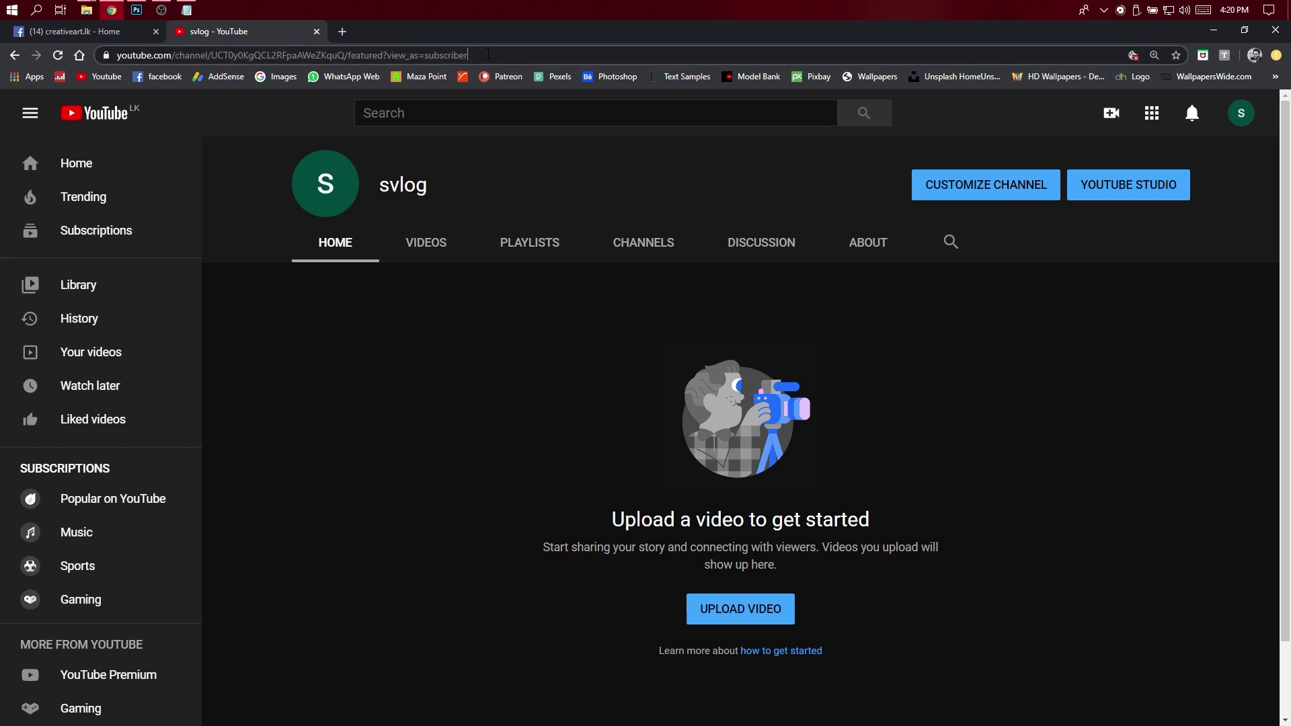
pyautogui.rightClick(452, 60)
pyautogui.click(496, 125)
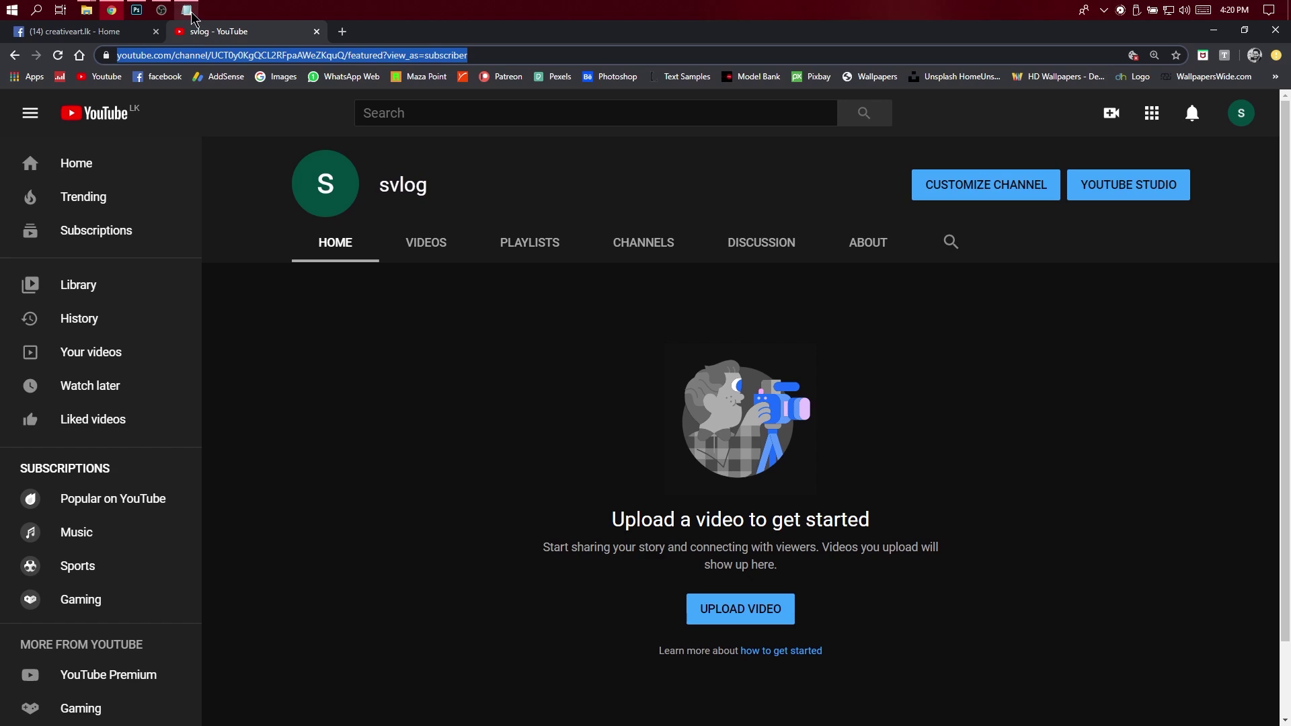
# Paste the channel address onto line 3 of Setup and maximize the Notepad window
pyautogui.click(187, 10)
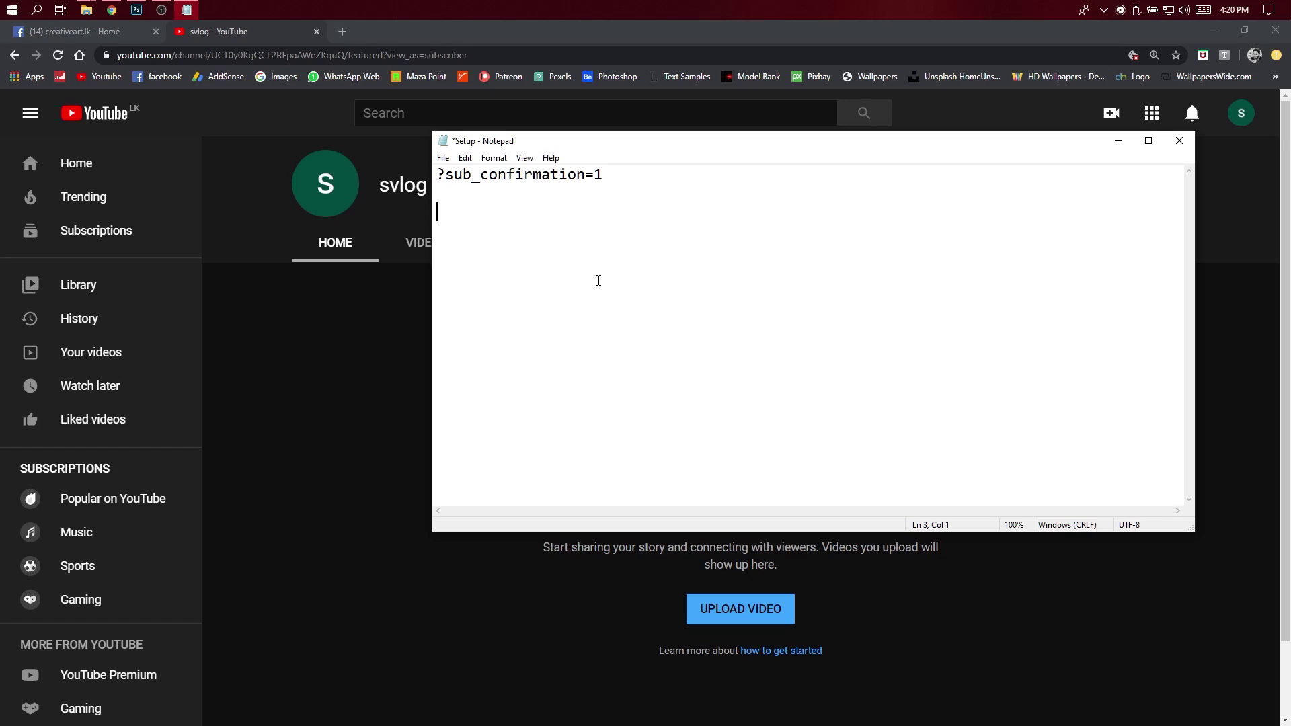
pyautogui.write('https://www.youtube.com/channel/UCT0y0KgQCL2RFpaAWeZKquQ/featured?view_as=subscriber')
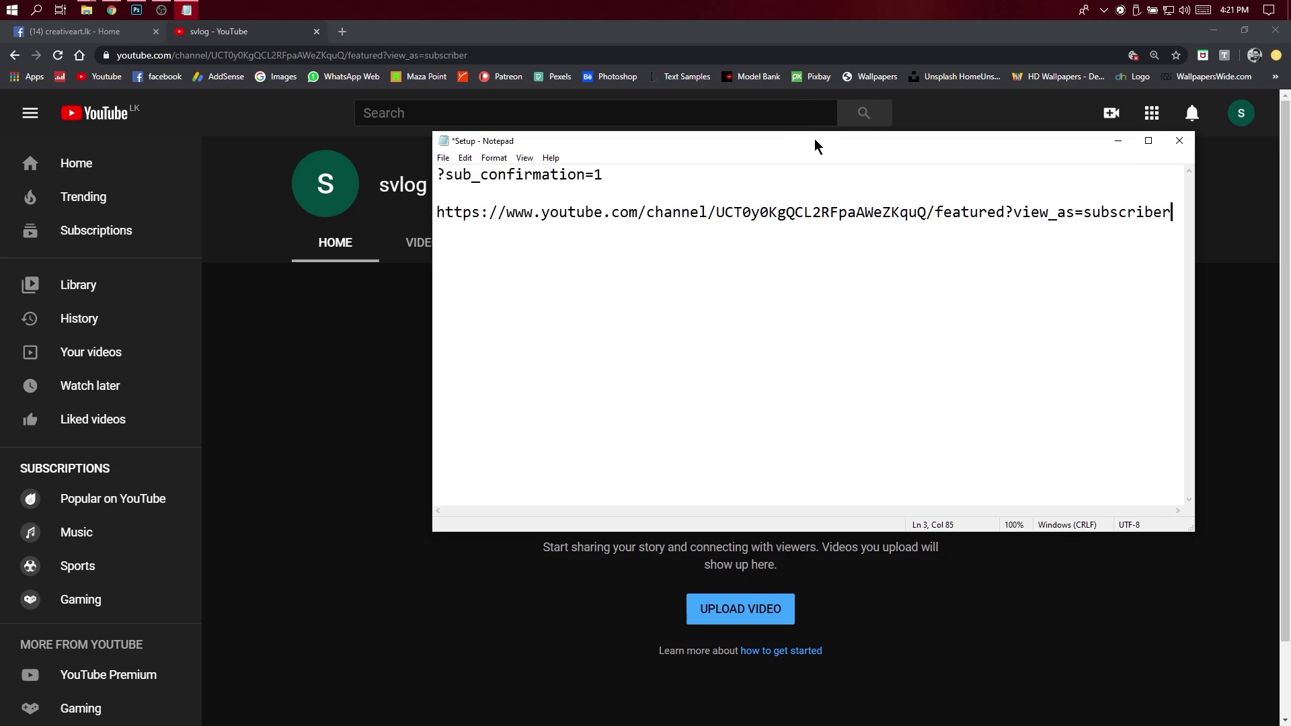
pyautogui.moveTo(813, 142)
pyautogui.mouseDown()
pyautogui.moveTo(697, 196)
pyautogui.moveTo(671, 20)
pyautogui.mouseUp()
pyautogui.doubleClick(671, 20)
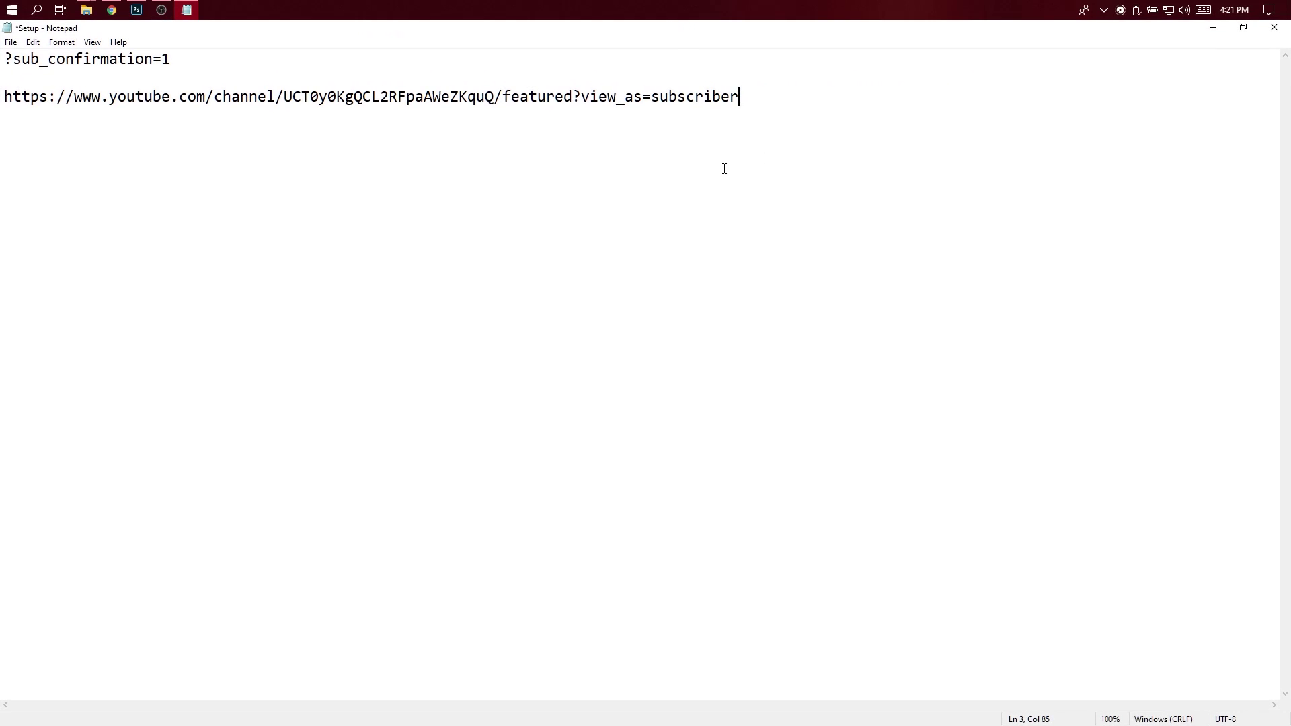
pyautogui.rightClick(800, 124)
pyautogui.click(713, 107)
pyautogui.rightClick(750, 114)
pyautogui.click(760, 96)
# Delete ?view_as=subscriber so the address ends at /featured
pyautogui.moveTo(738, 102); pyautogui.dragTo(596, 108)
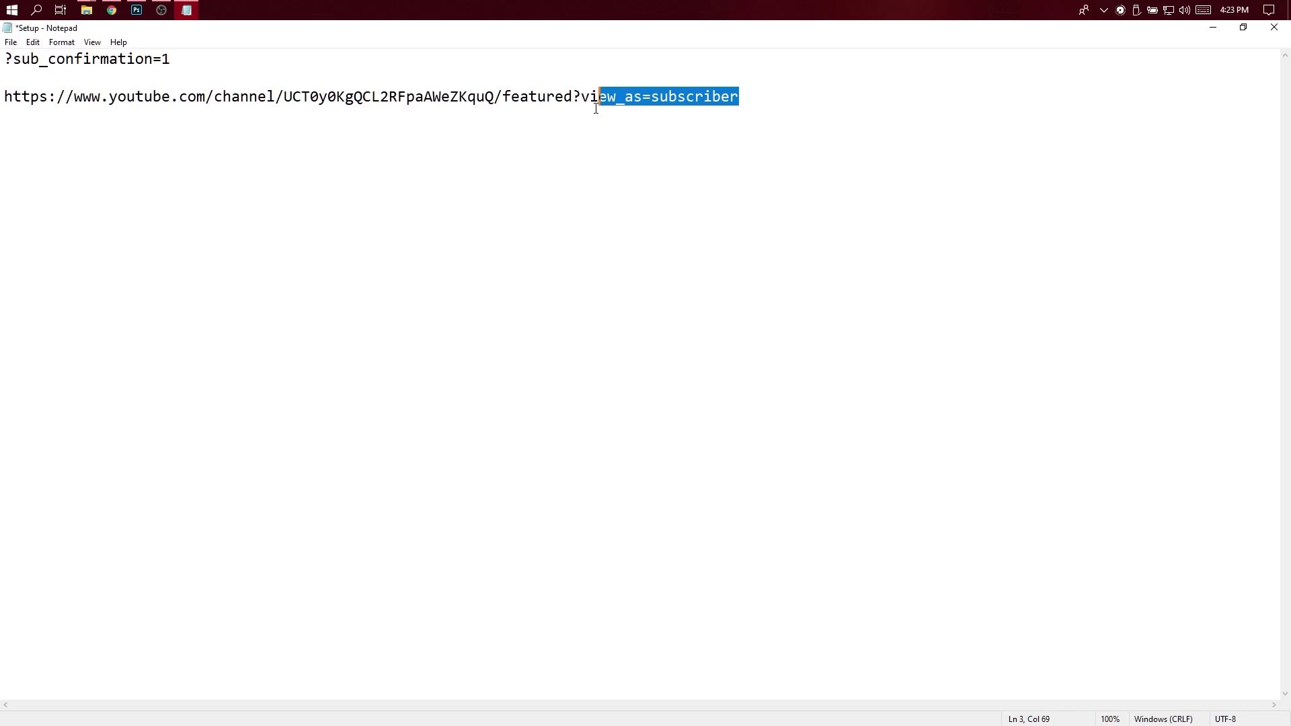
pyautogui.moveTo(596, 109); pyautogui.dragTo(591, 121)
pyautogui.press('Delete')
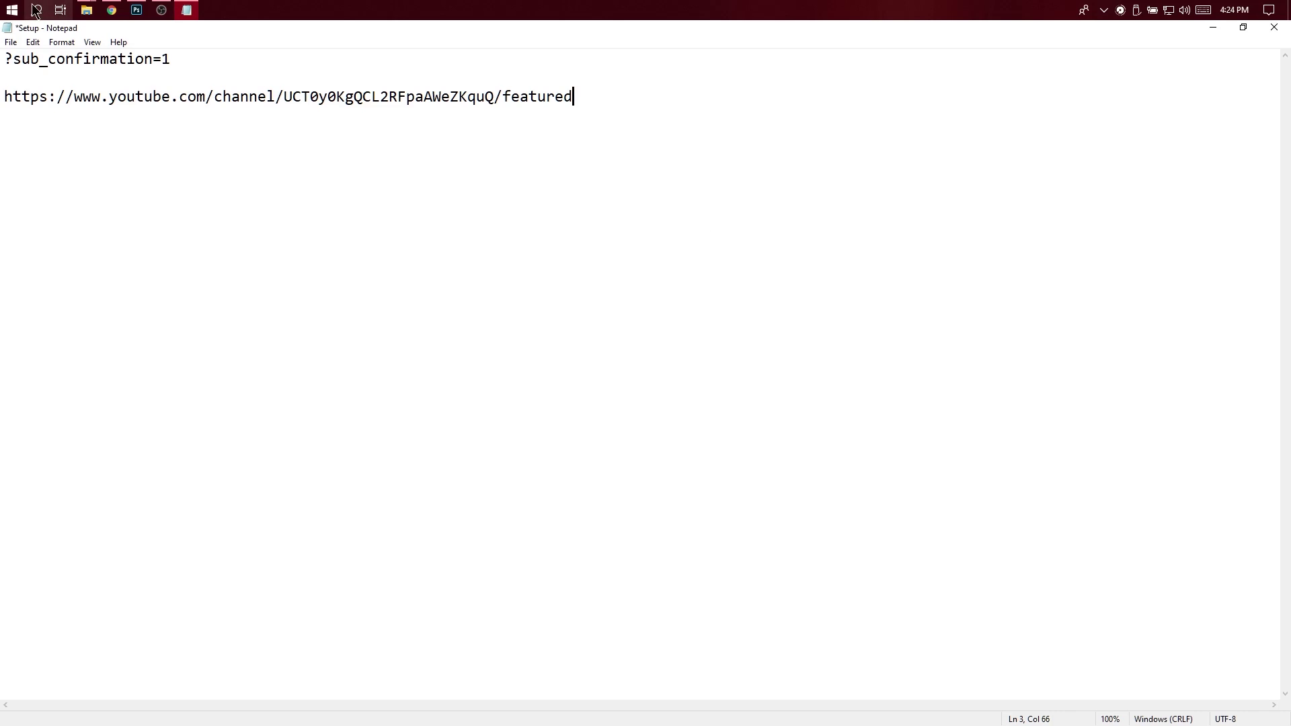
# Copy the ?sub_confirmation=1 text from line 1
pyautogui.moveTo(203, 61); pyautogui.dragTo(3, 68)
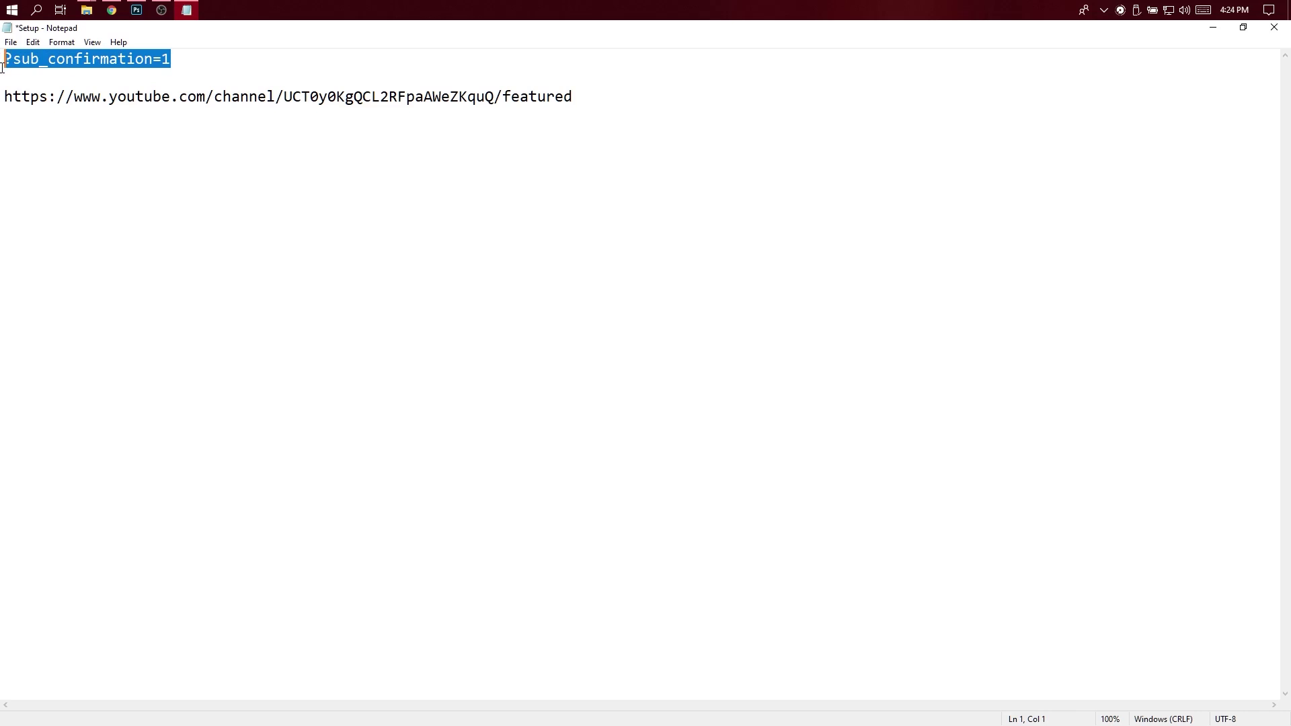
pyautogui.rightClick(150, 62)
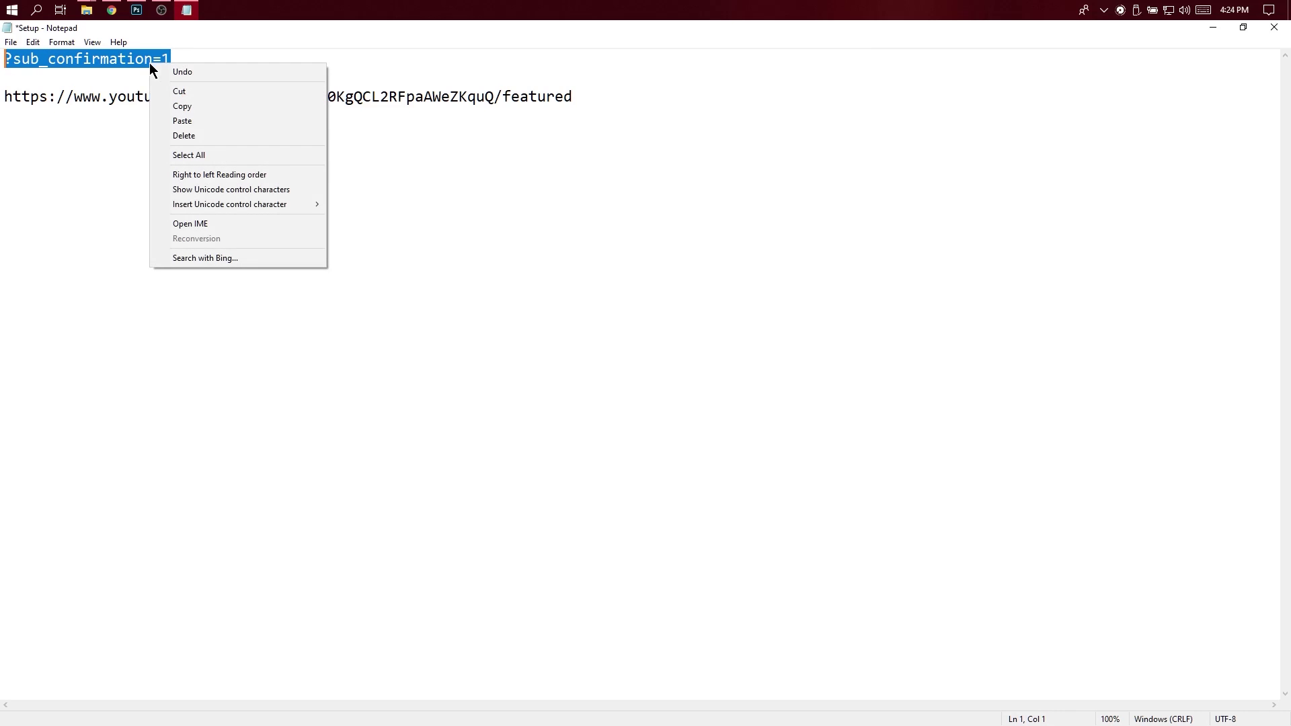
pyautogui.click(199, 107)
# Paste ?sub_confirmation=1 right after /featured in the channel address
pyautogui.click(635, 128)
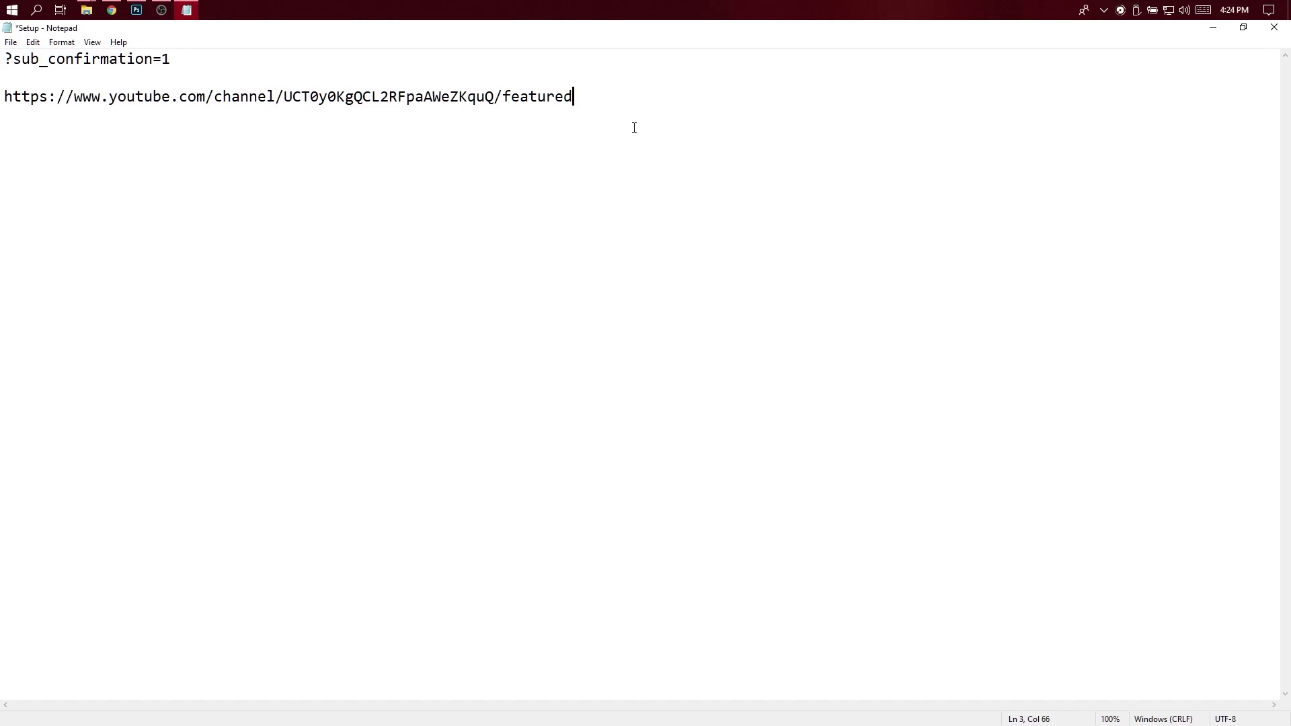
pyautogui.rightClick(614, 103)
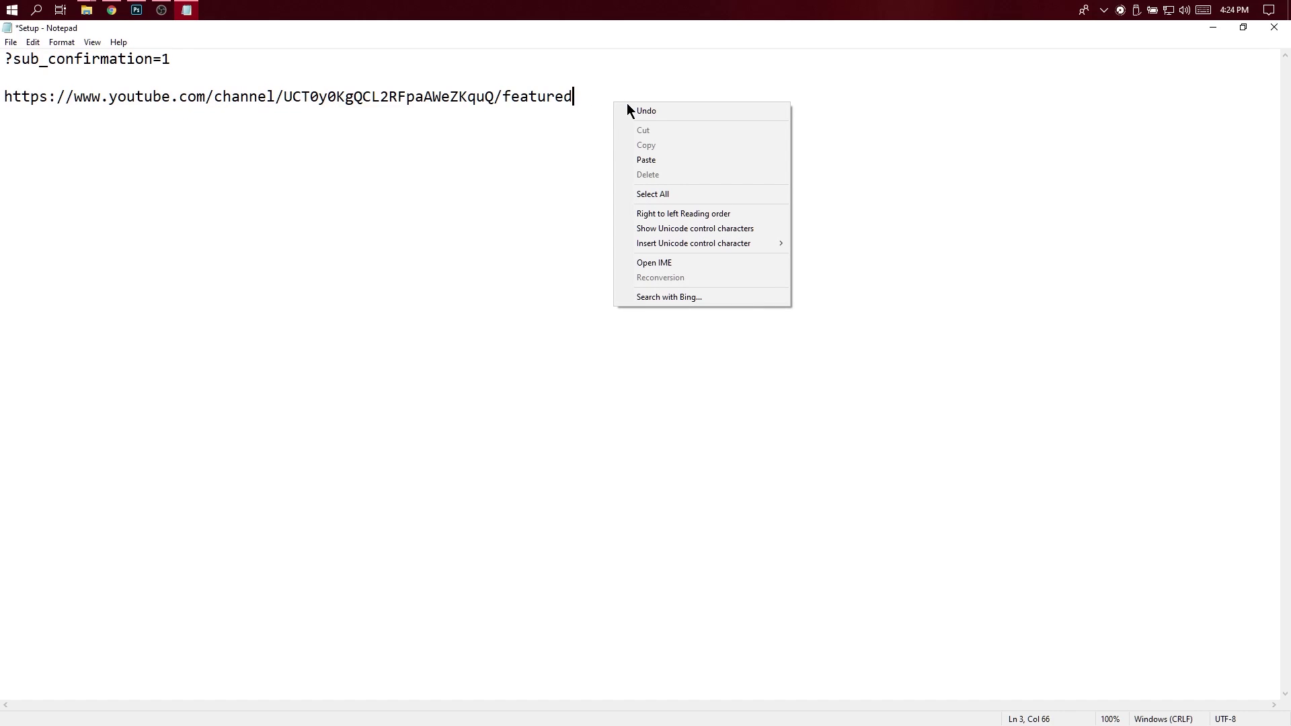
pyautogui.click(651, 159)
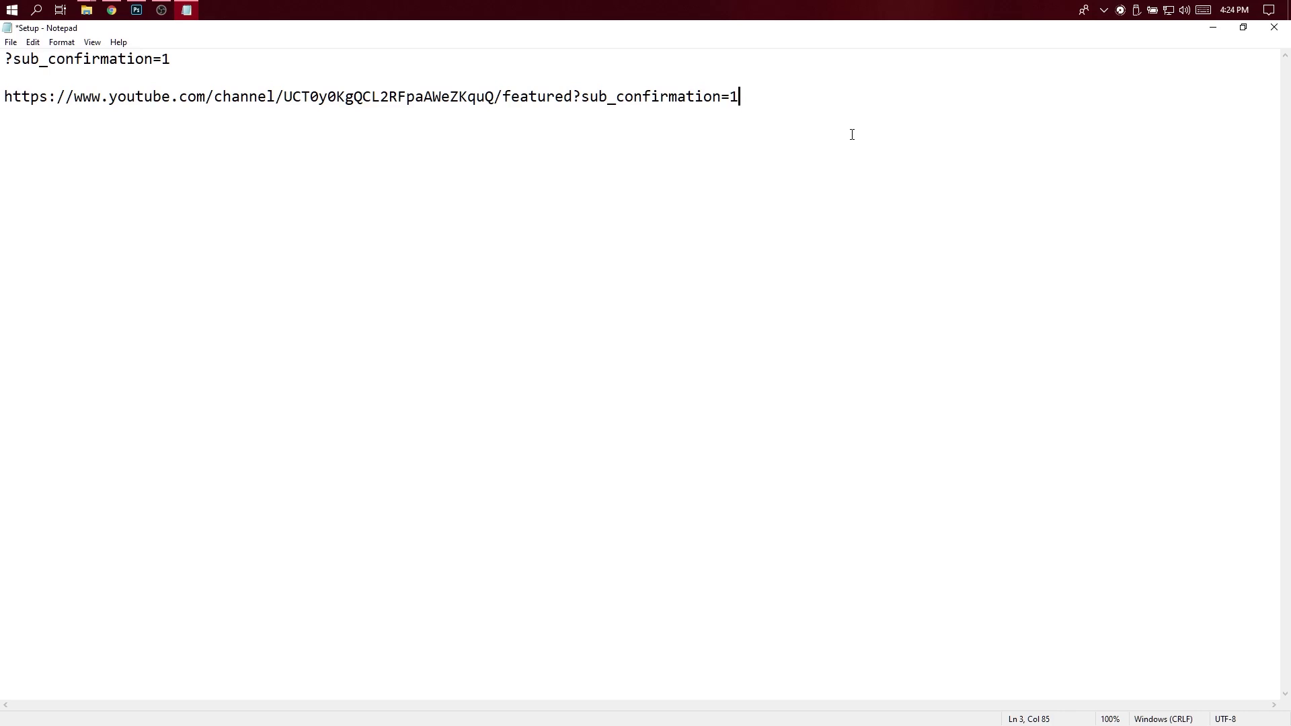
pyautogui.rightClick(852, 135)
pyautogui.click(789, 103)
# Copy the whole line 3 subscribe link ending /featured?sub_confirmation=1
pyautogui.moveTo(807, 98); pyautogui.dragTo(259, 97)
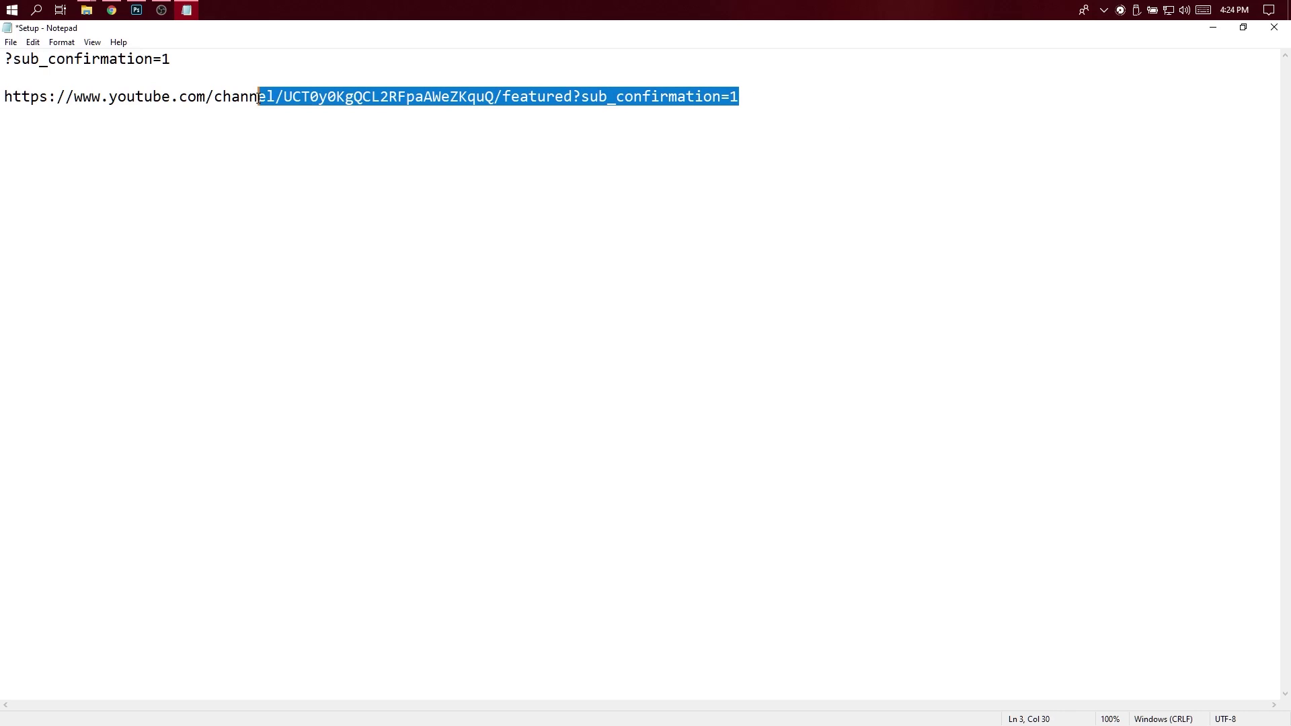
pyautogui.moveTo(259, 97); pyautogui.dragTo(2, 107)
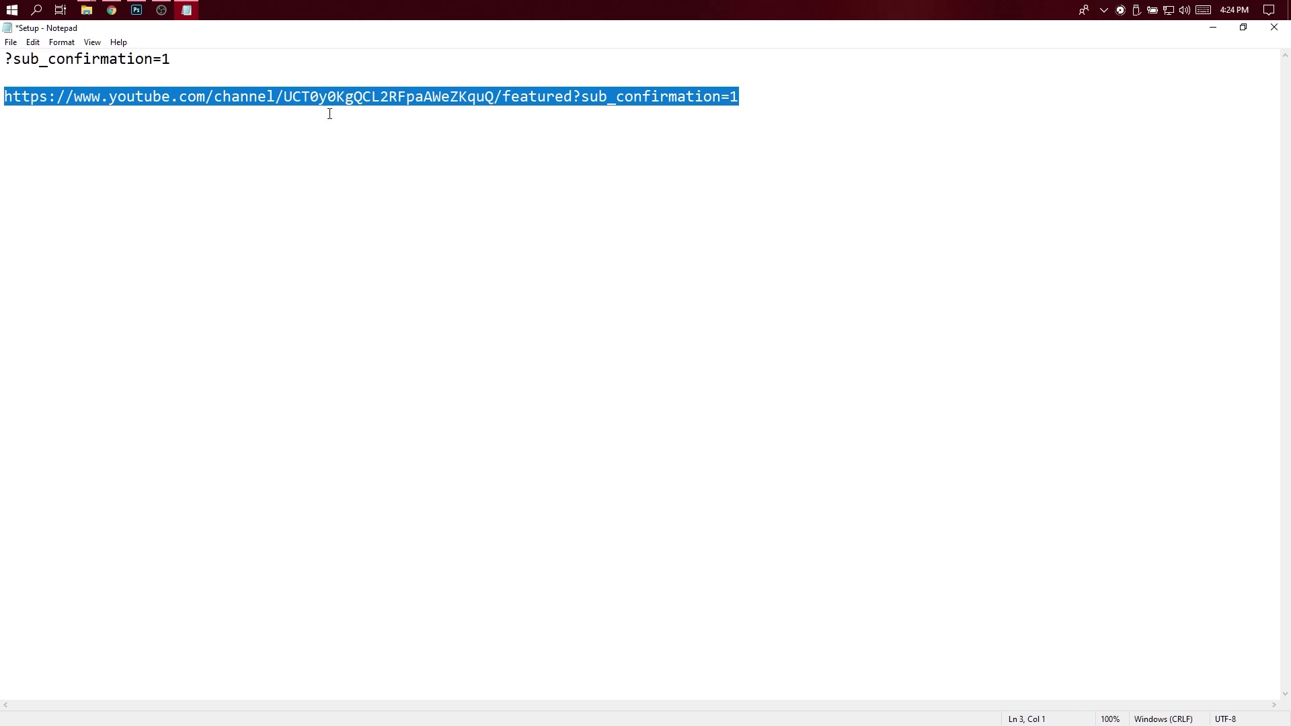
pyautogui.rightClick(385, 85)
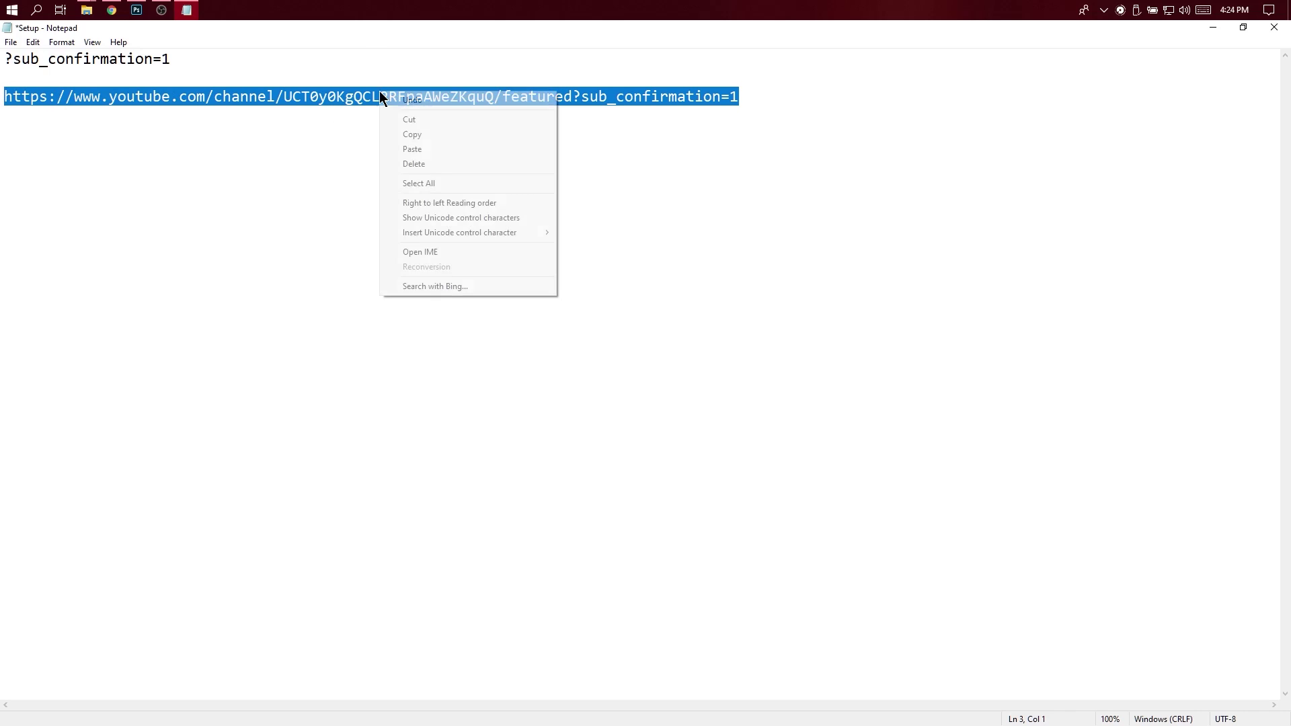
pyautogui.click(421, 139)
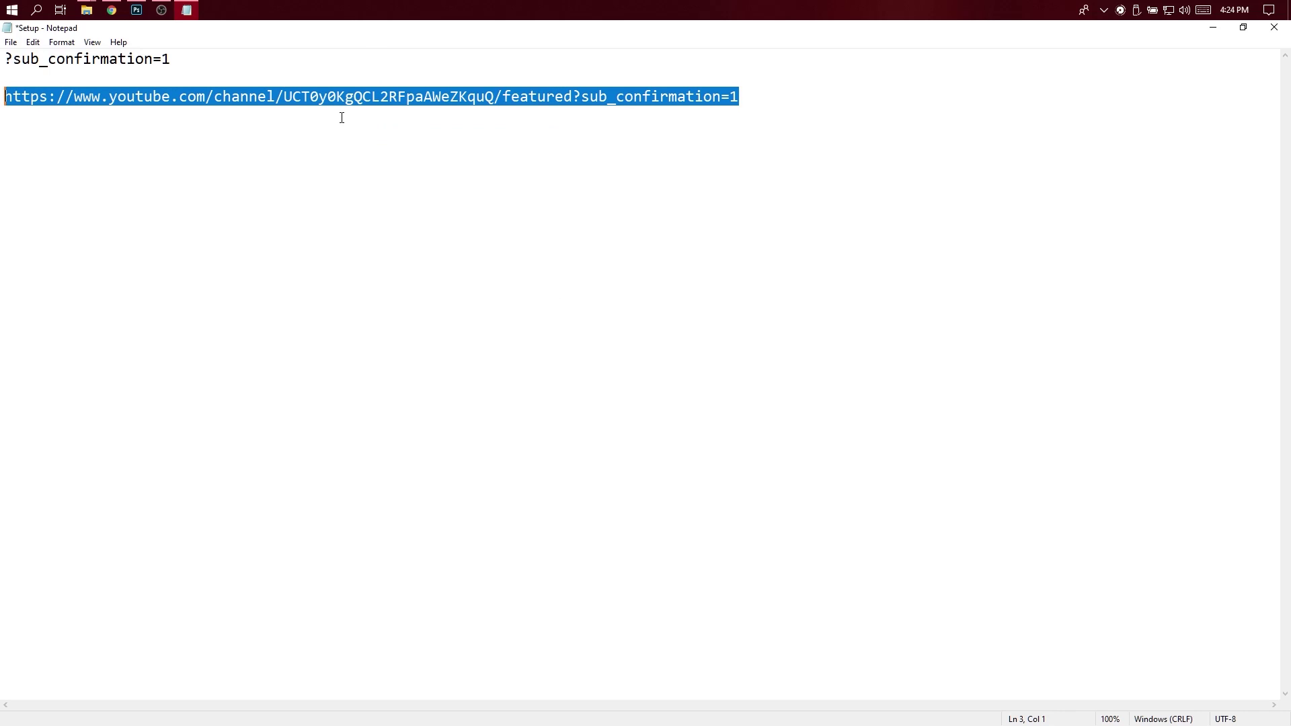
# Open the subscribe link in a new Chrome tab to show the subscription prompt, then return to Notepad
pyautogui.click(111, 10)
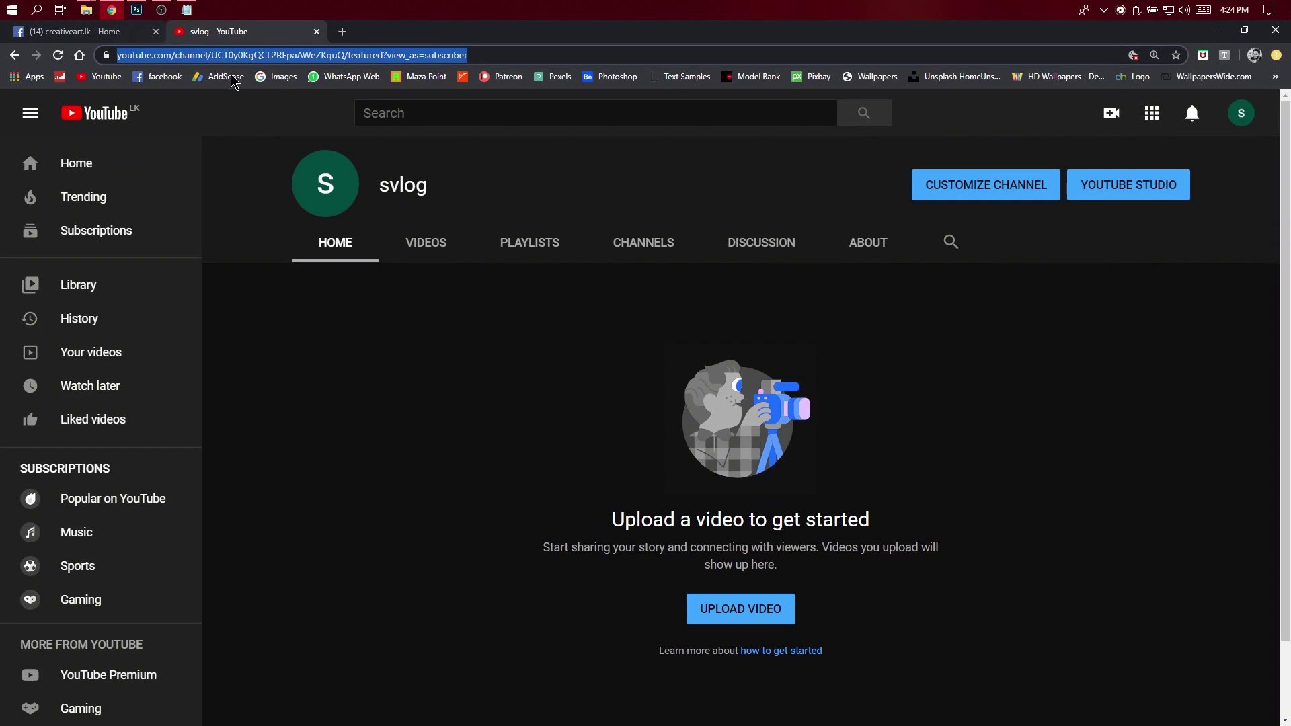
pyautogui.click(342, 32)
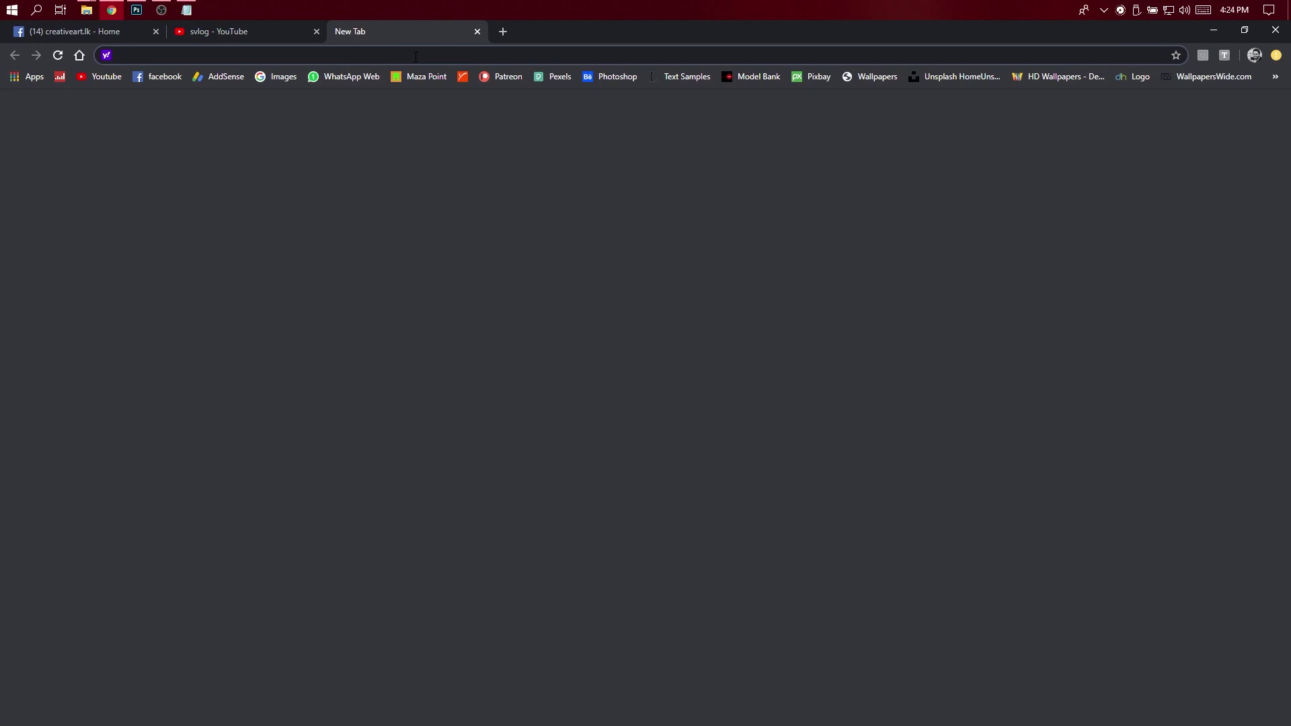
pyautogui.rightClick(416, 57)
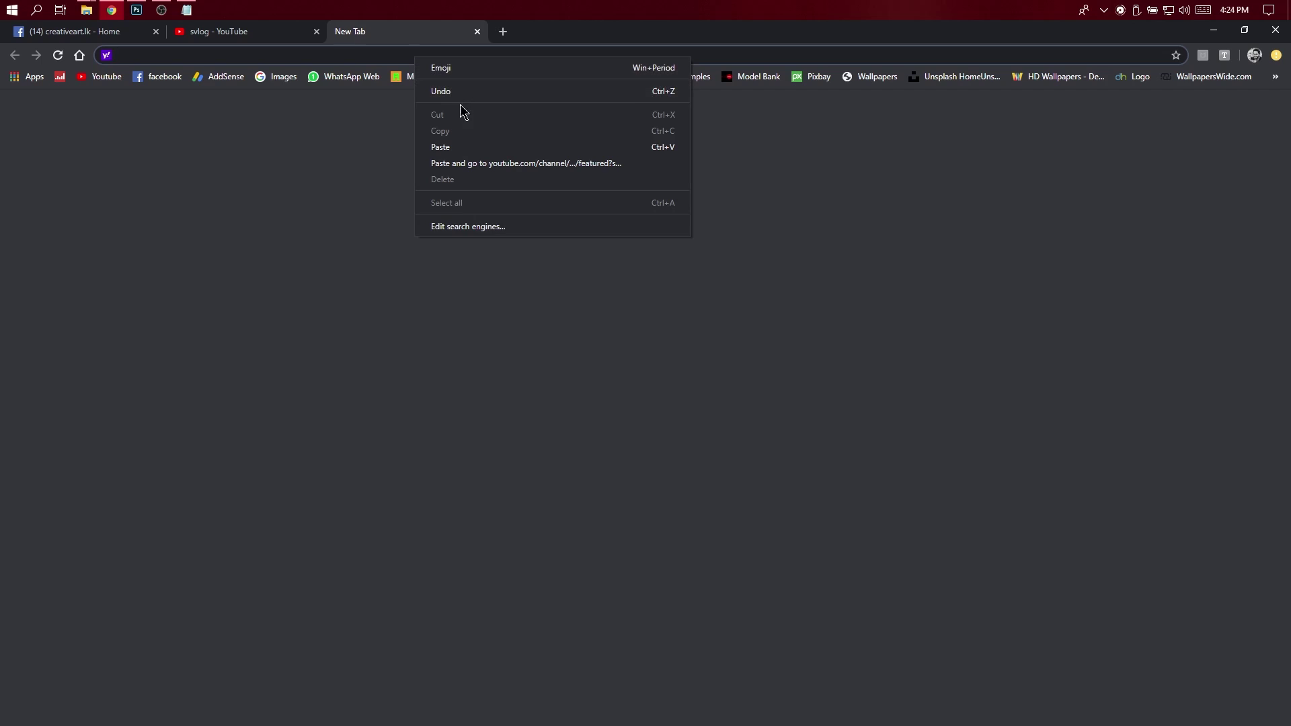
pyautogui.click(457, 148)
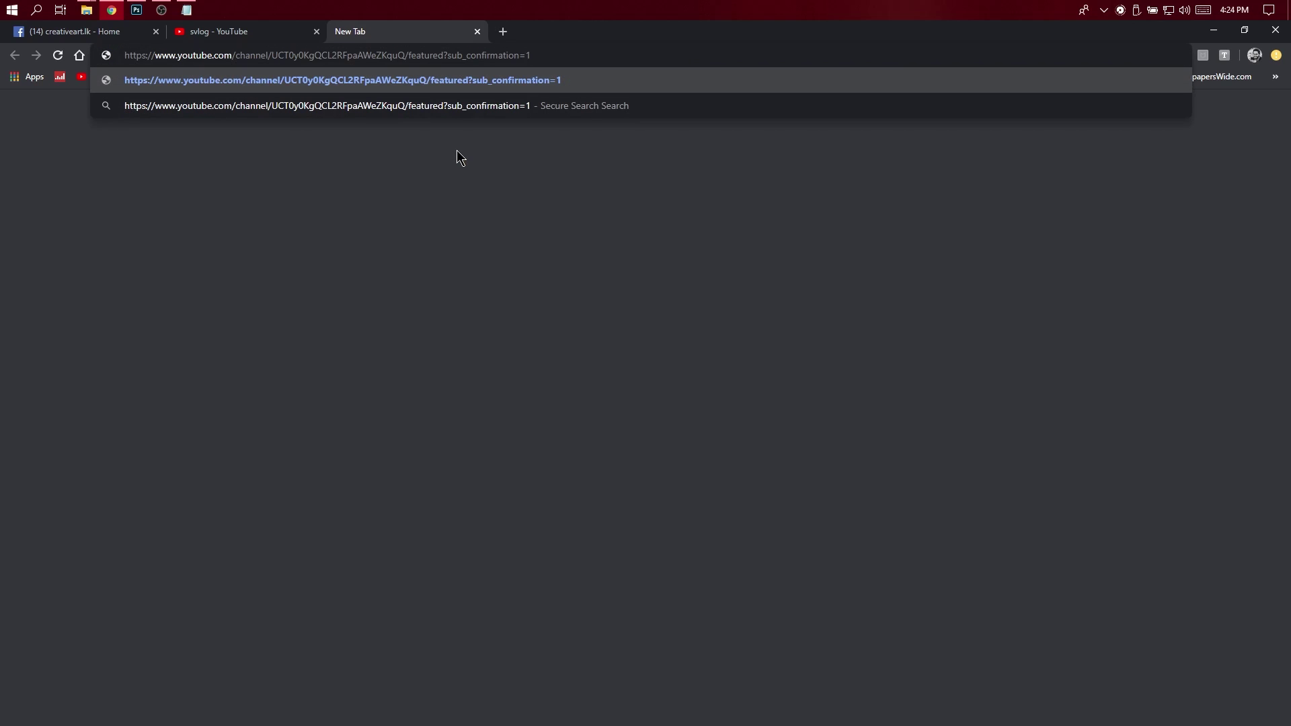
pyautogui.press('Return')
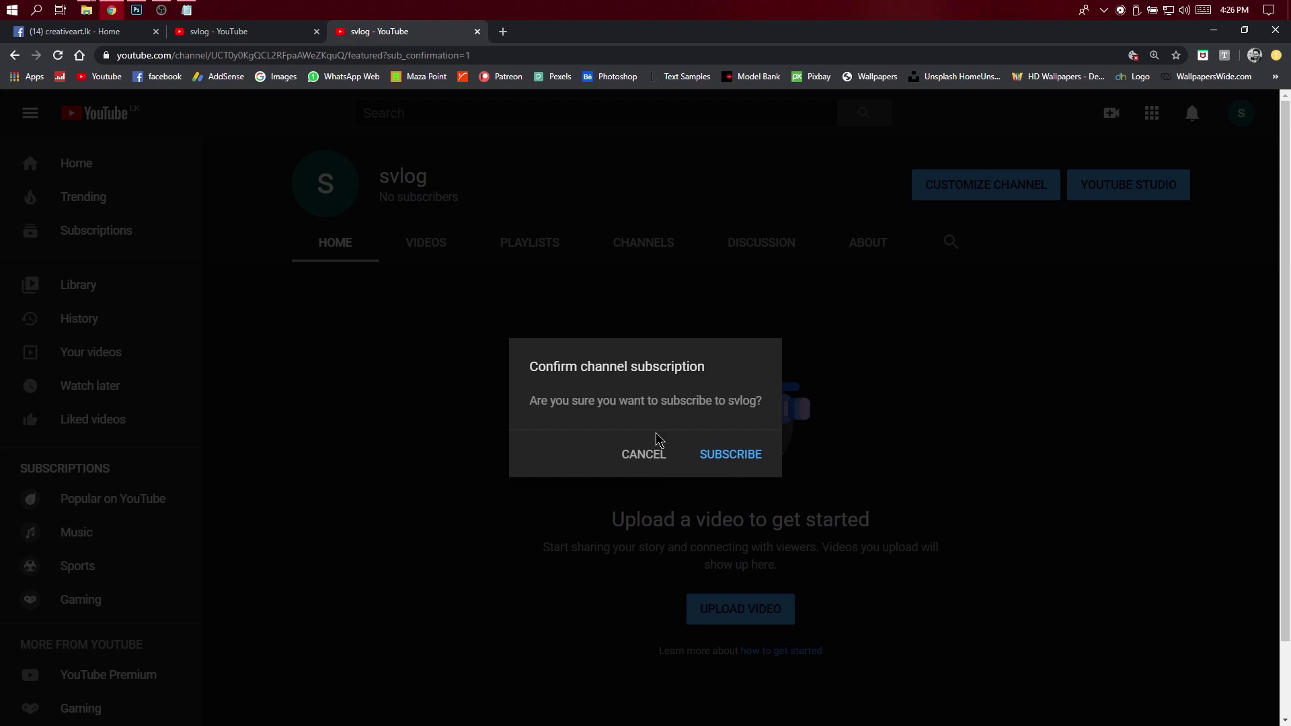
pyautogui.click(194, 11)
pyautogui.click(311, 187)
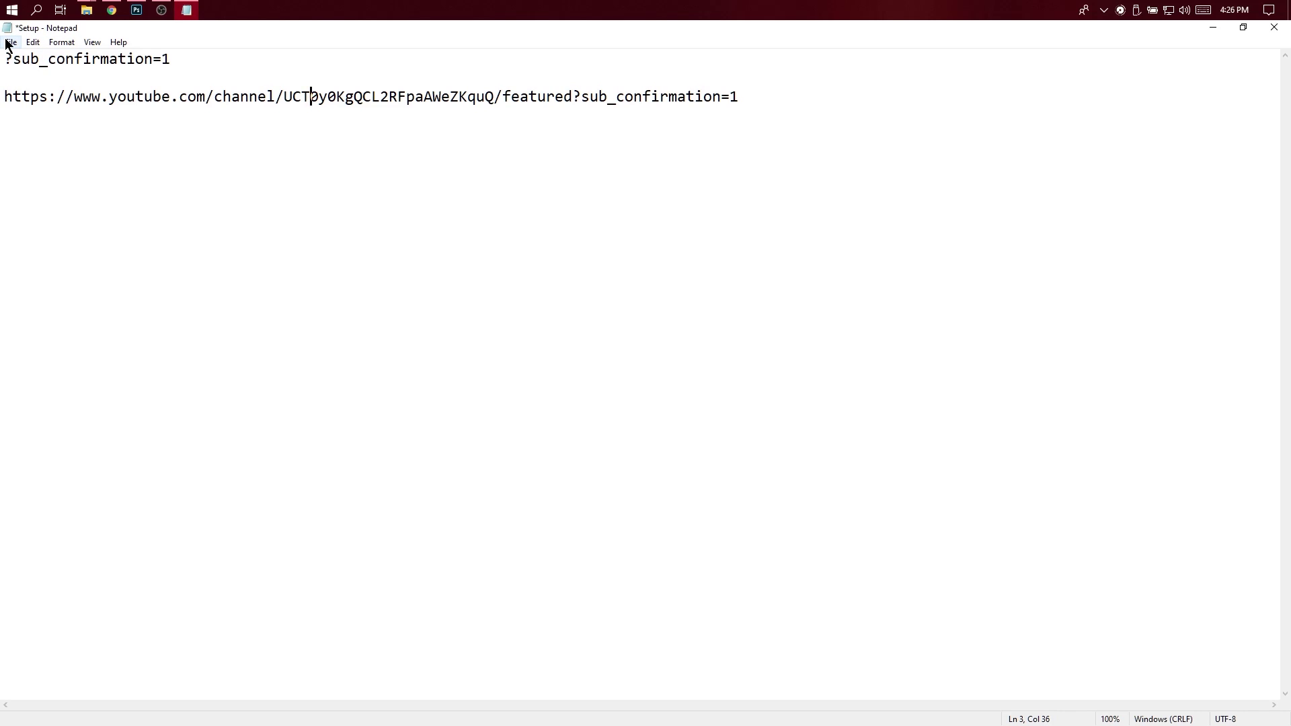
# Open and close Notepad's File menu, leaving the URL text unchanged
pyautogui.click(8, 43)
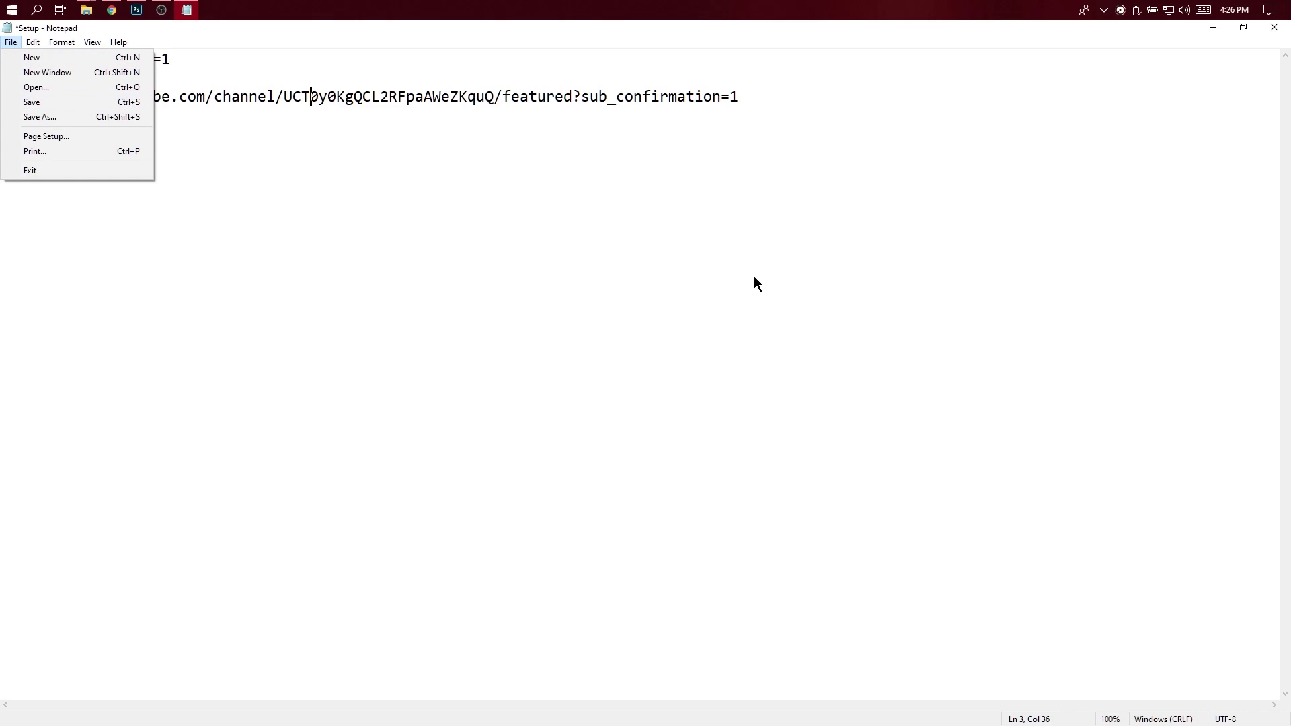
pyautogui.click(760, 256)
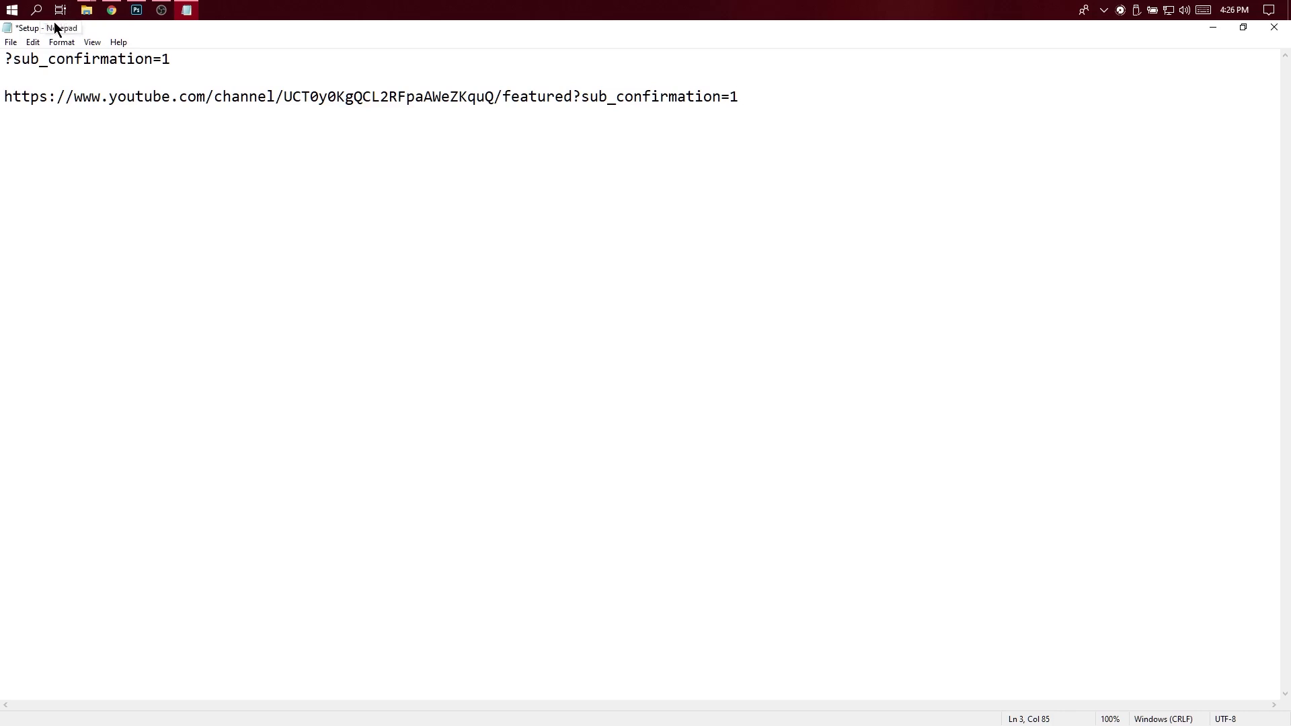
# Switch to the creativeart.lk Facebook tab and scroll down to the Subscribe Now post
pyautogui.click(112, 10)
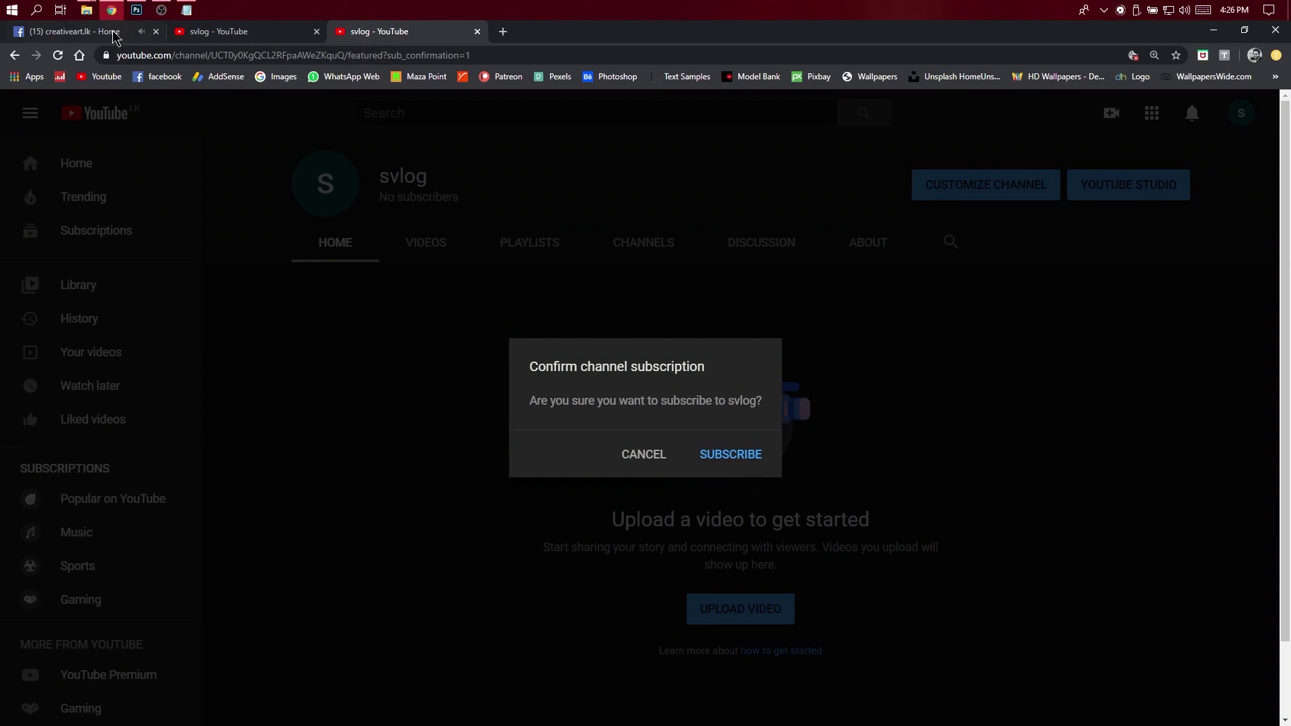
pyautogui.click(114, 31)
pyautogui.scroll(-5, 471, 369)
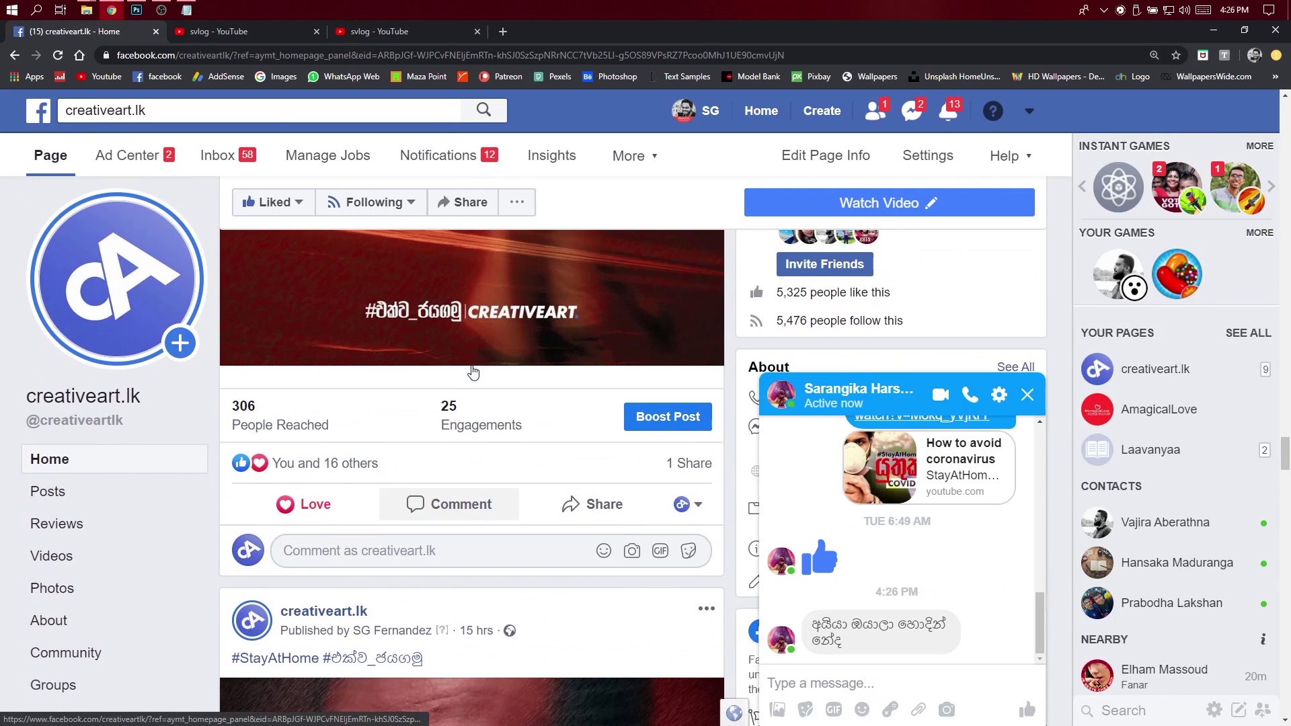
pyautogui.scroll(-5, 471, 370)
pyautogui.scroll(-5, 471, 370)
pyautogui.scroll(-5, 471, 370)
pyautogui.scroll(-5, 473, 372)
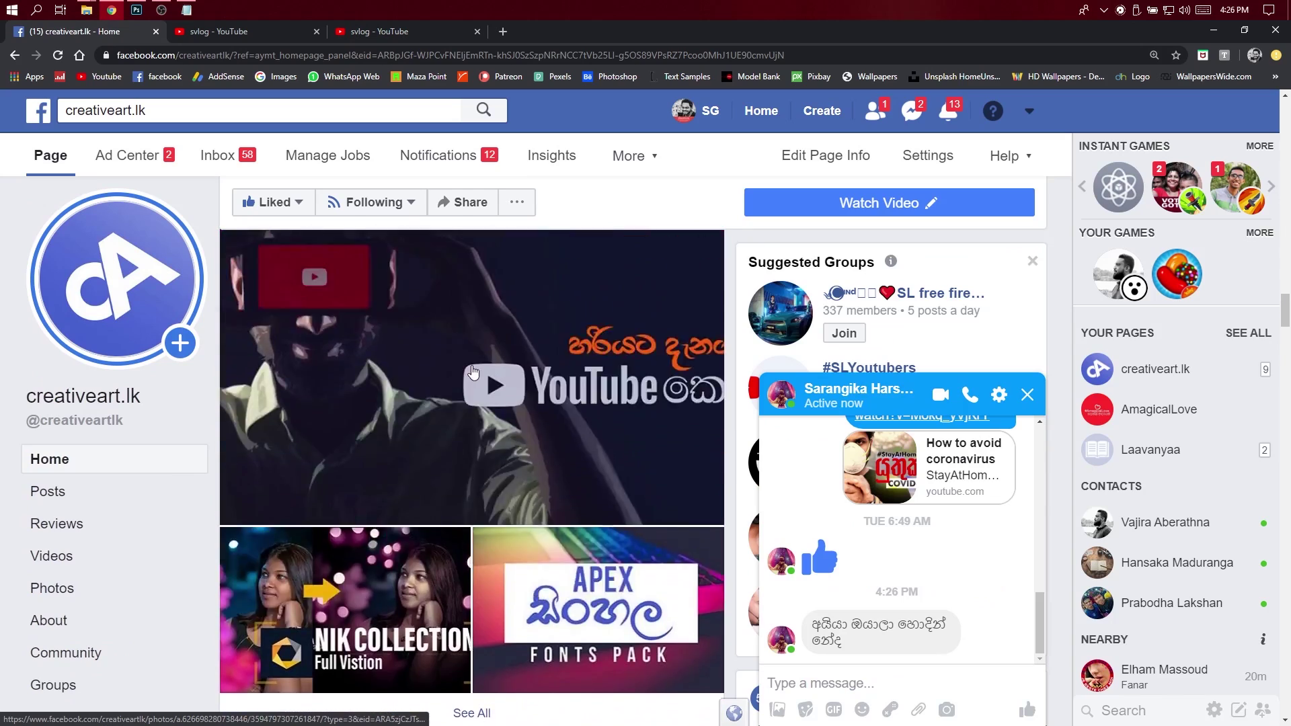
pyautogui.scroll(-5, 473, 372)
pyautogui.scroll(-5, 473, 372)
pyautogui.scroll(-5, 474, 372)
pyautogui.scroll(-4, 474, 372)
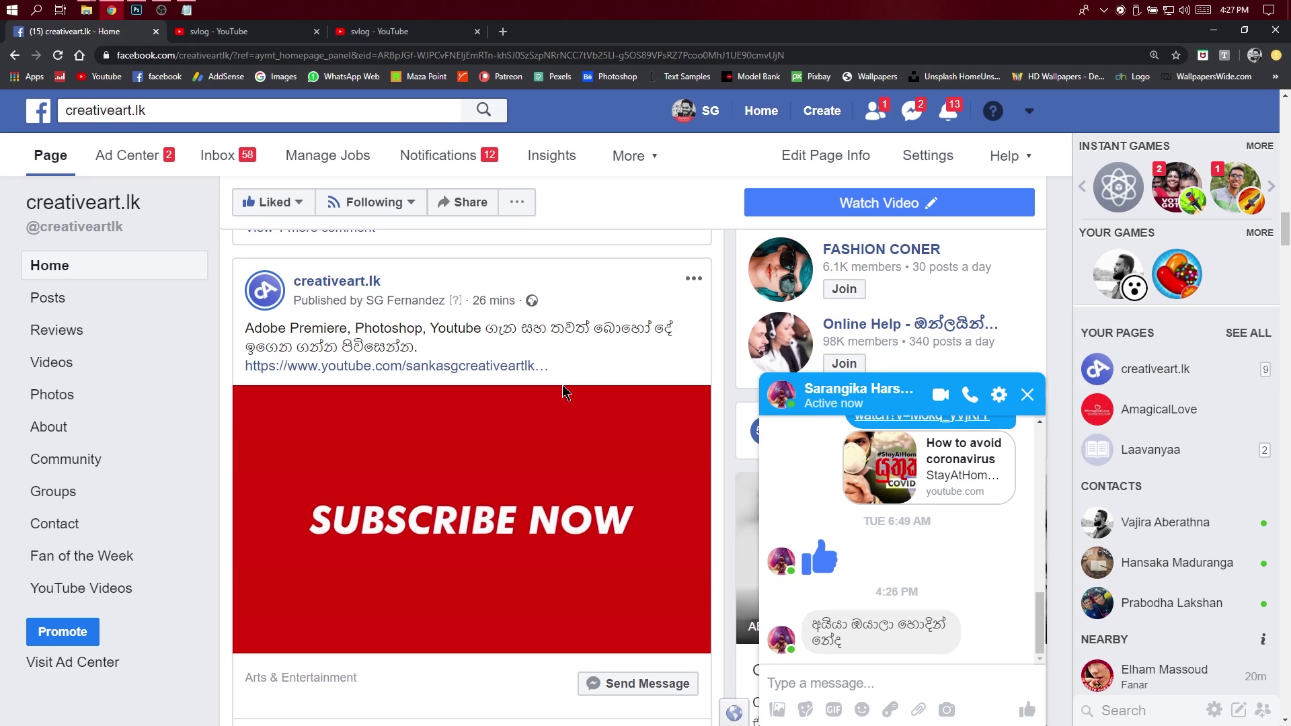
# Compare with Notepad and the svlog YouTube tab, then return to the Subscribe Now post's link
pyautogui.click(186, 9)
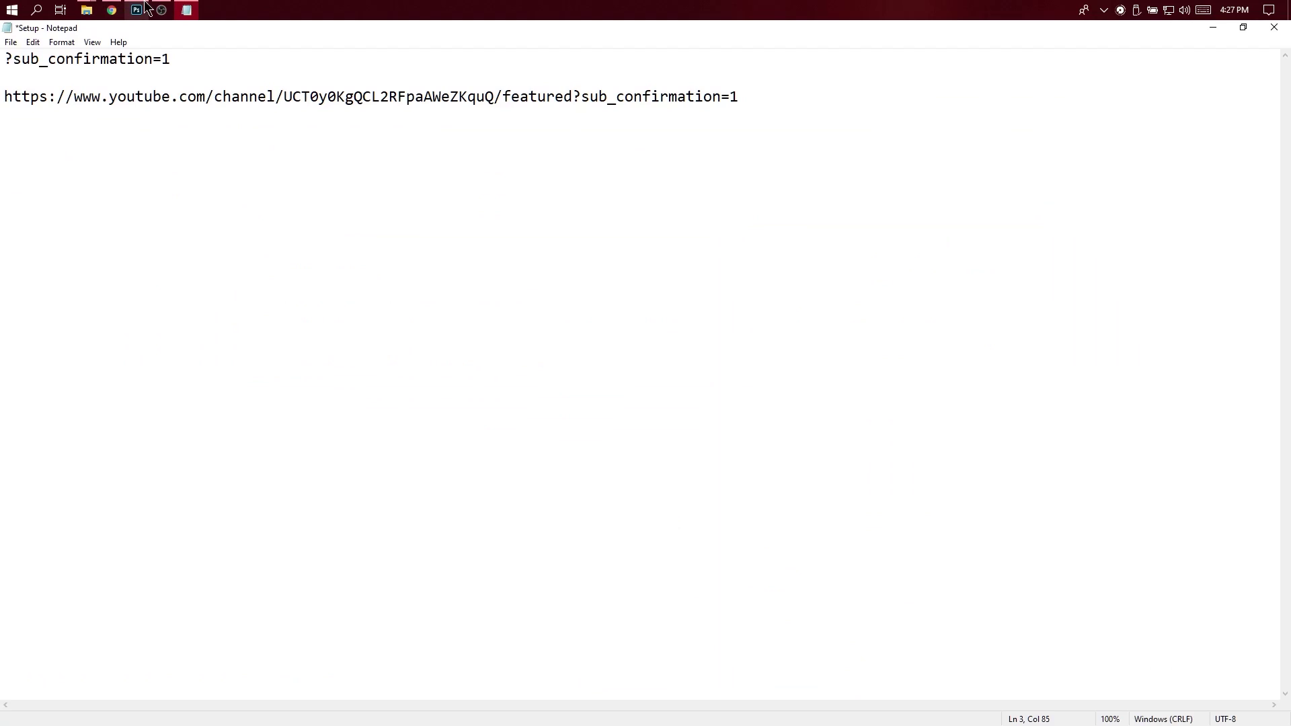
pyautogui.click(186, 10)
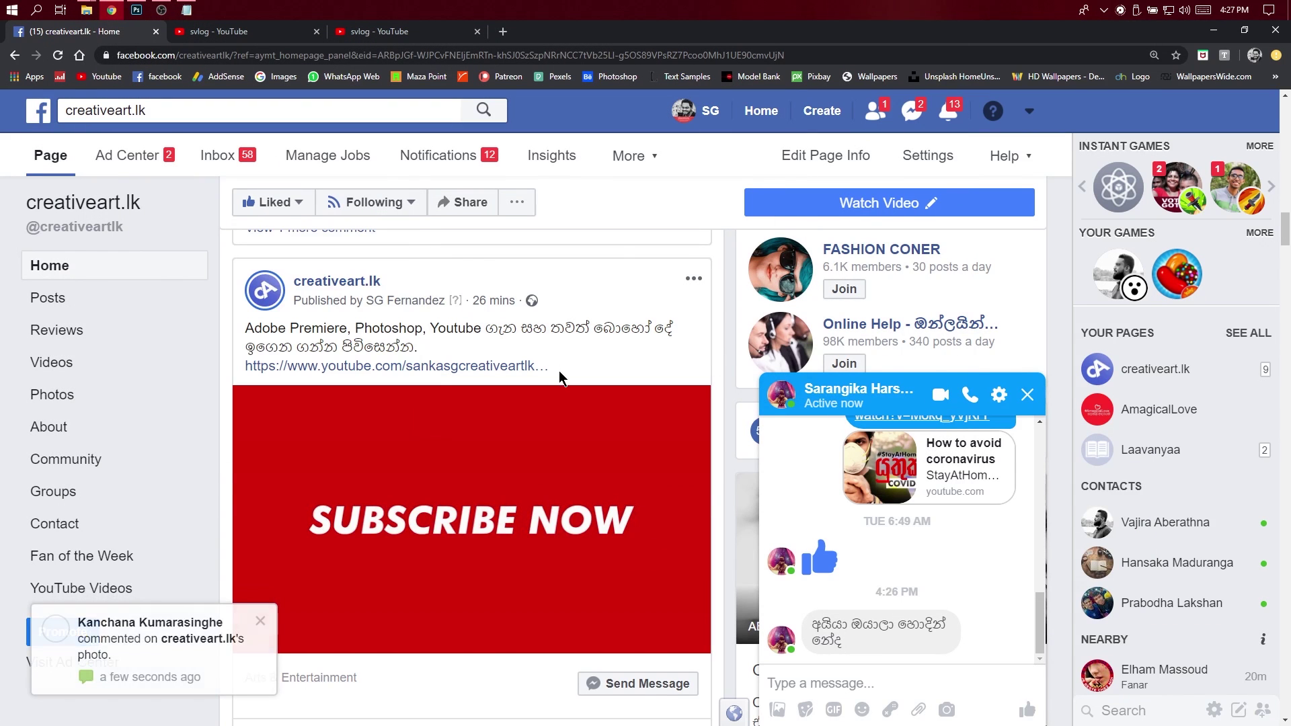
pyautogui.press('Escape')
pyautogui.click(226, 32)
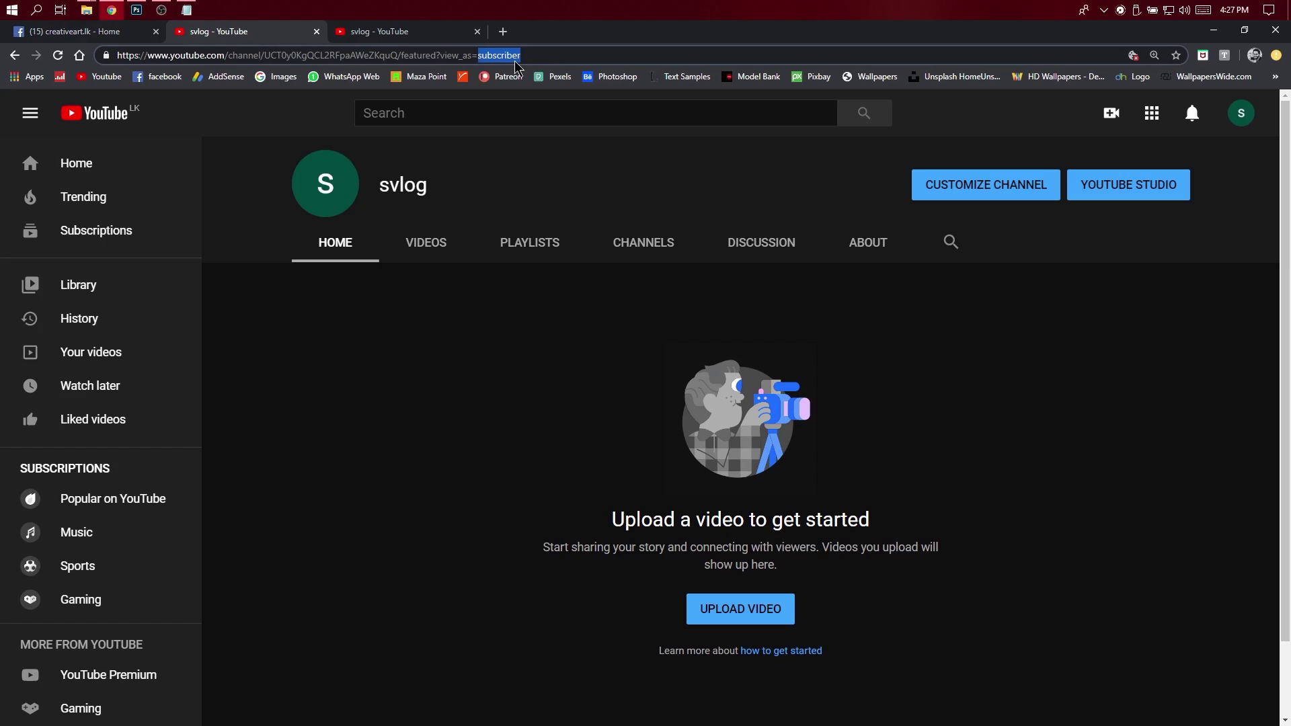
pyautogui.click(101, 32)
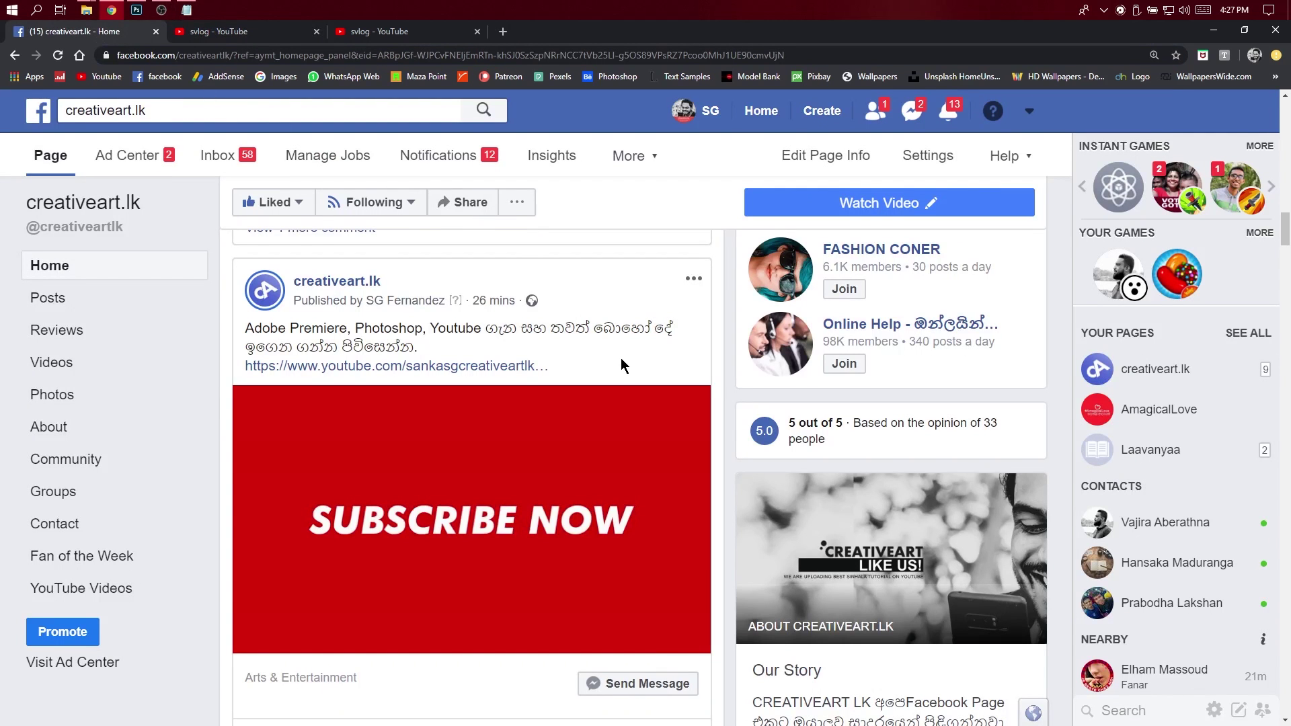
pyautogui.click(188, 10)
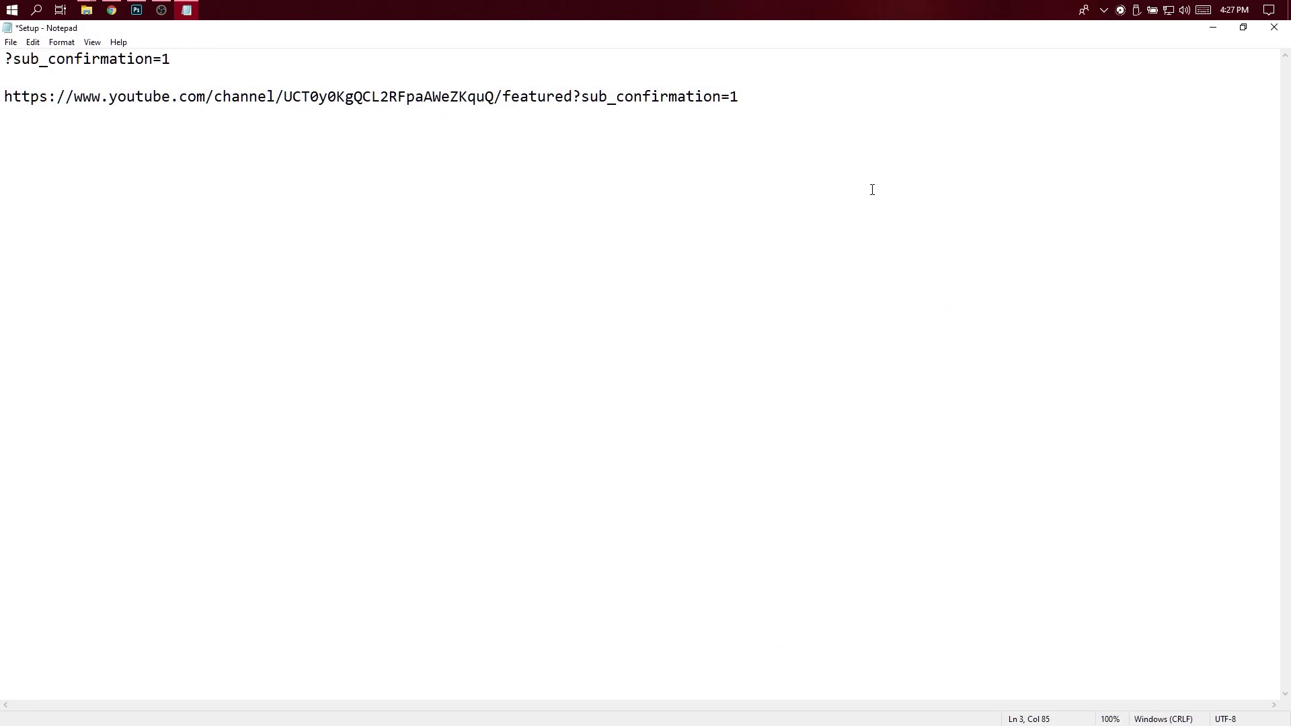
pyautogui.click(197, 13)
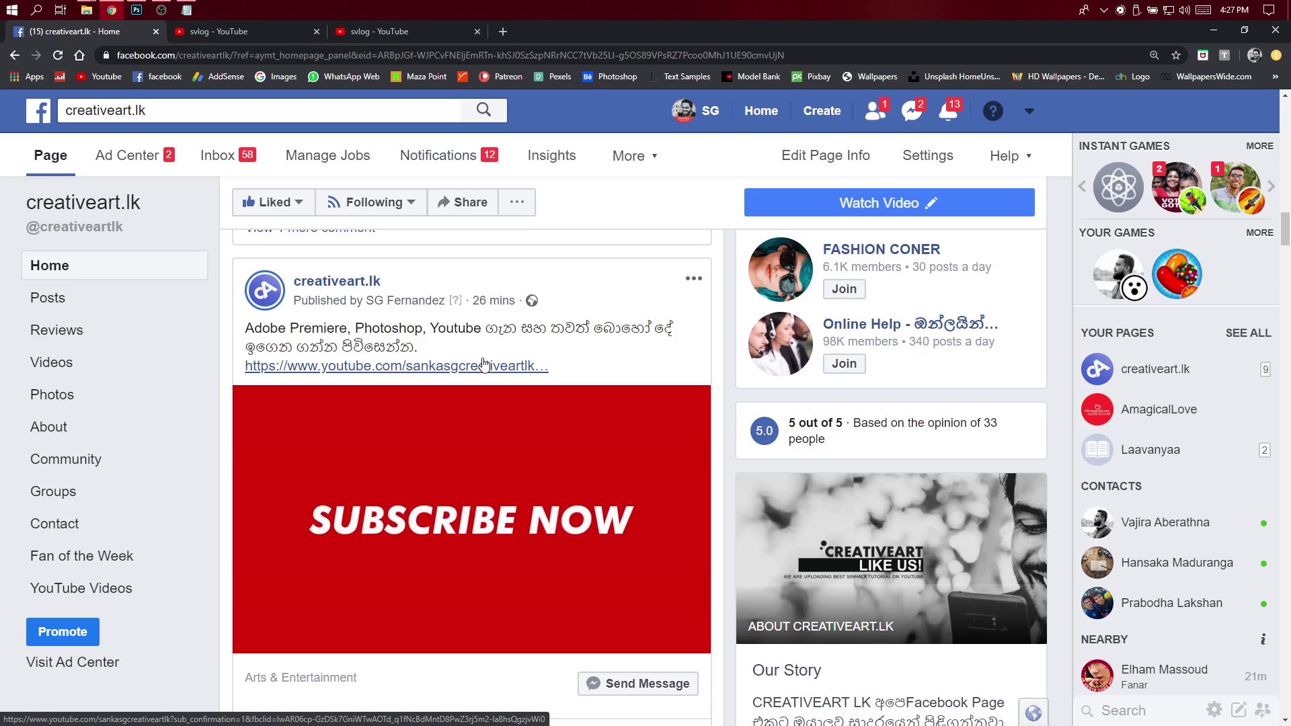
pyautogui.scroll(1, 492, 378)
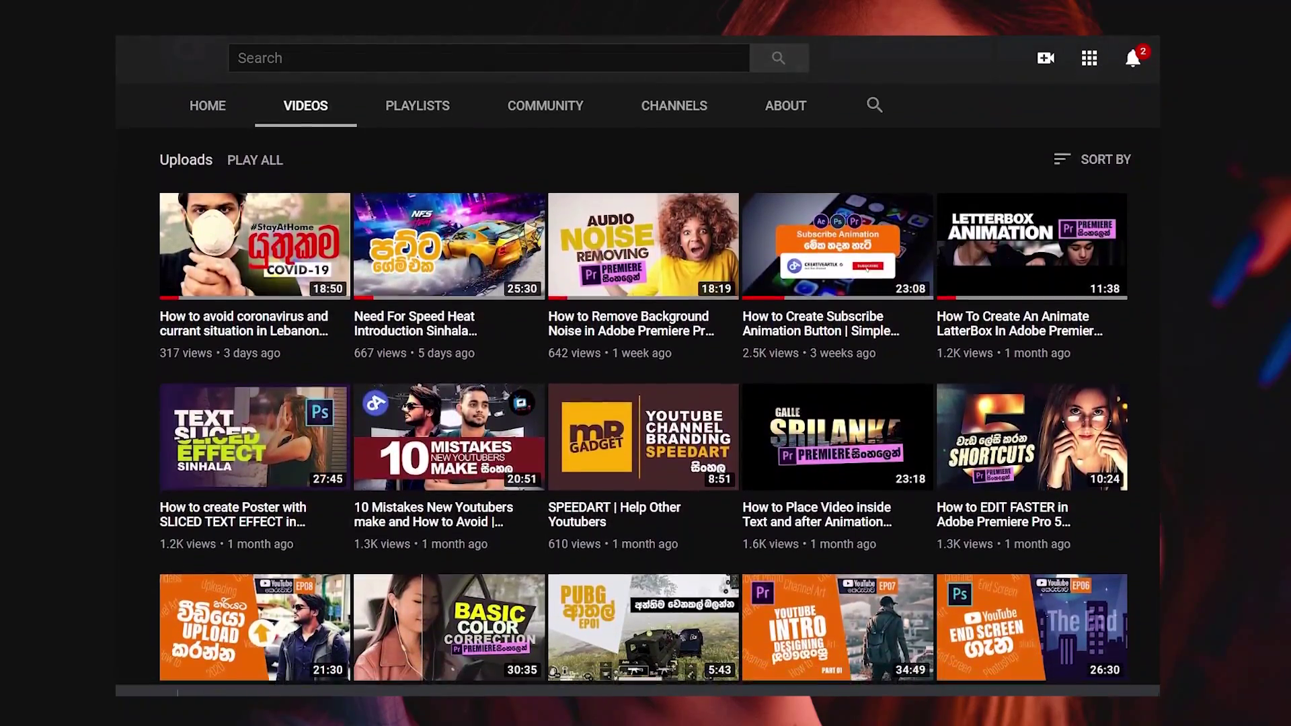
# Scroll the CREATIVEARTLK Videos list down to tutorials uploaded 3 years ago
pyautogui.scroll(-3, 182, 646)
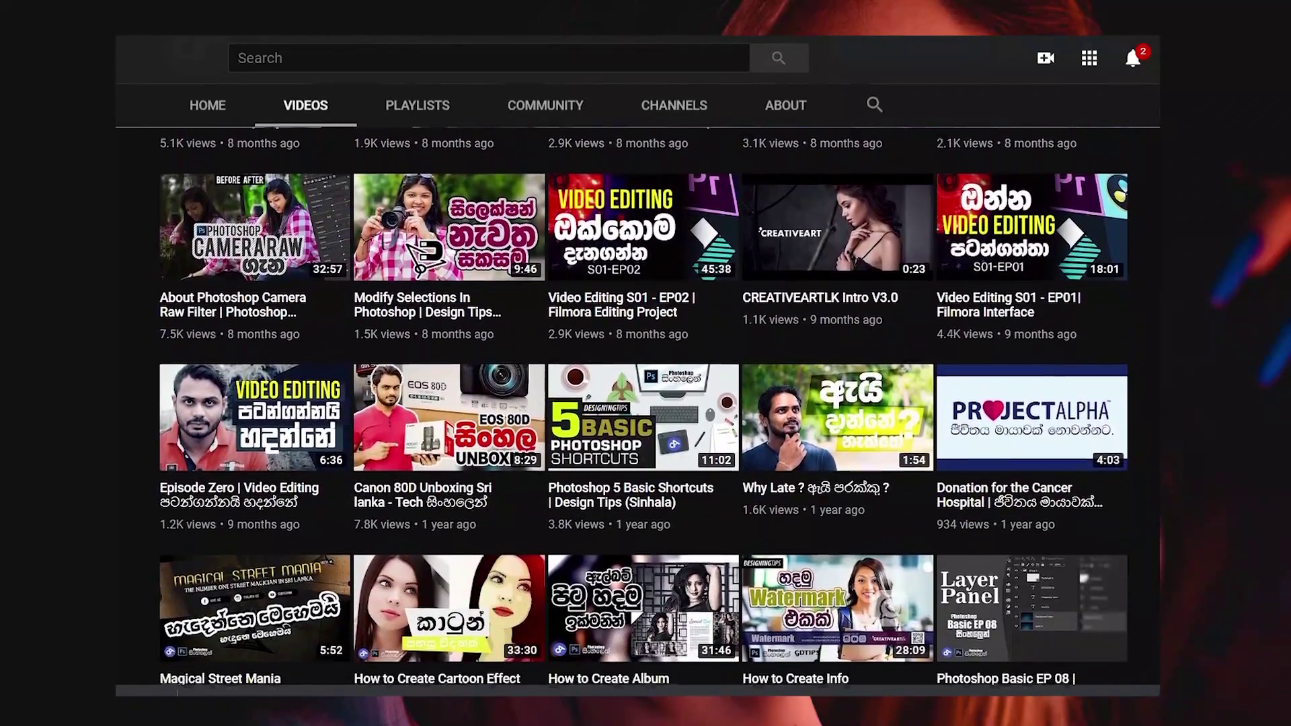
pyautogui.scroll(-2, 638, 403)
pyautogui.scroll(-1, 638, 403)
pyautogui.scroll(-1, 637, 404)
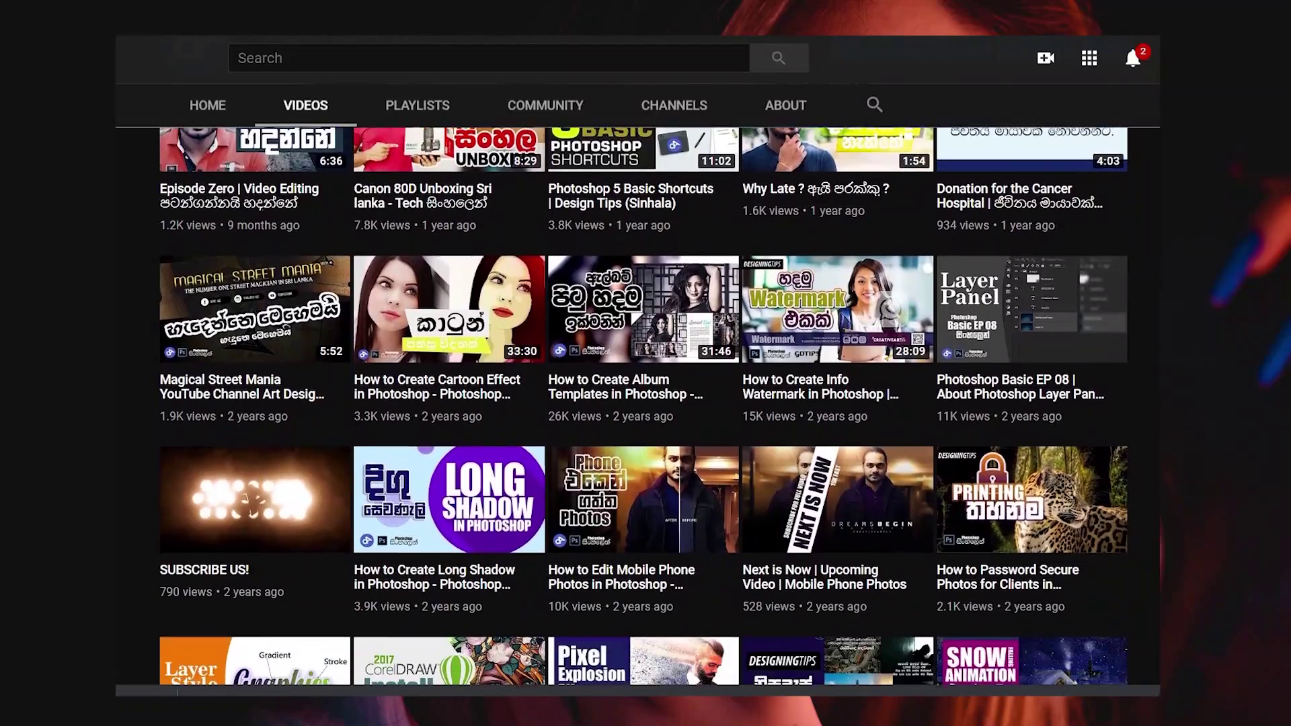
pyautogui.scroll(-1, 637, 404)
pyautogui.scroll(-2, 637, 404)
pyautogui.scroll(-1, 637, 404)
pyautogui.scroll(-1, 638, 403)
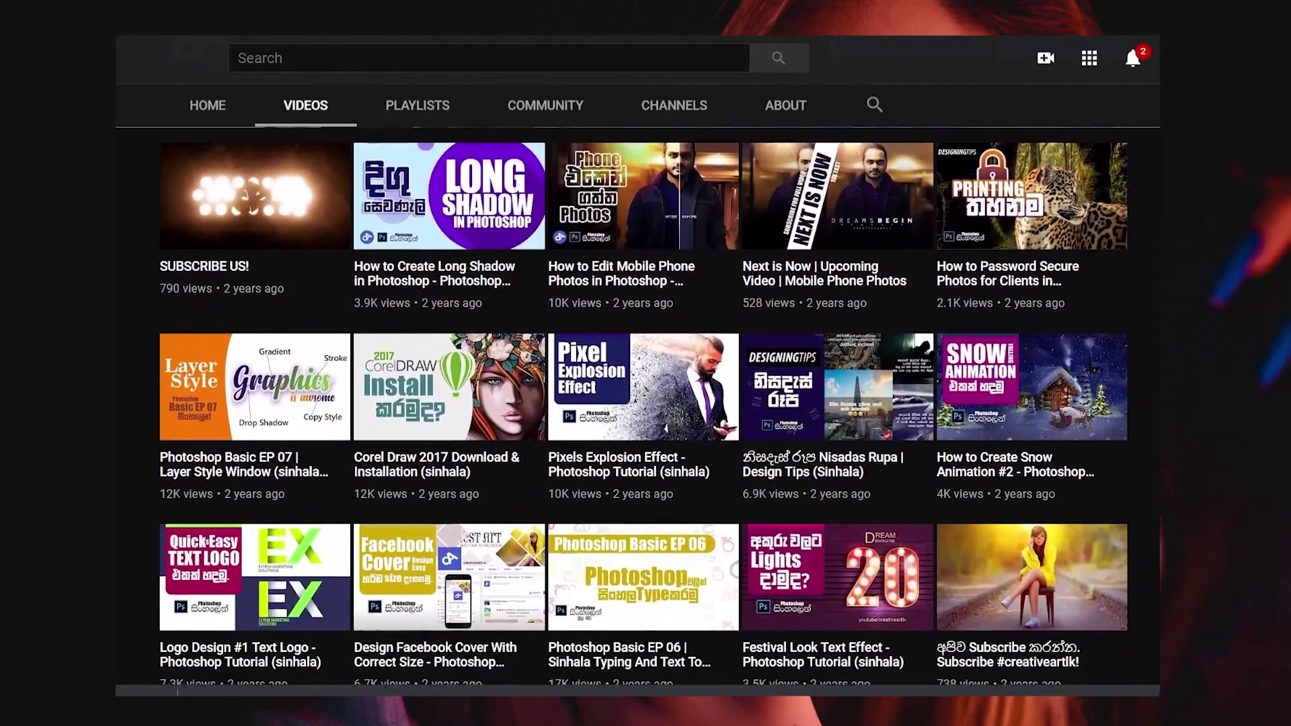
pyautogui.scroll(-1, 638, 404)
pyautogui.scroll(-1, 637, 404)
pyautogui.scroll(-1, 638, 403)
pyautogui.scroll(-1, 638, 403)
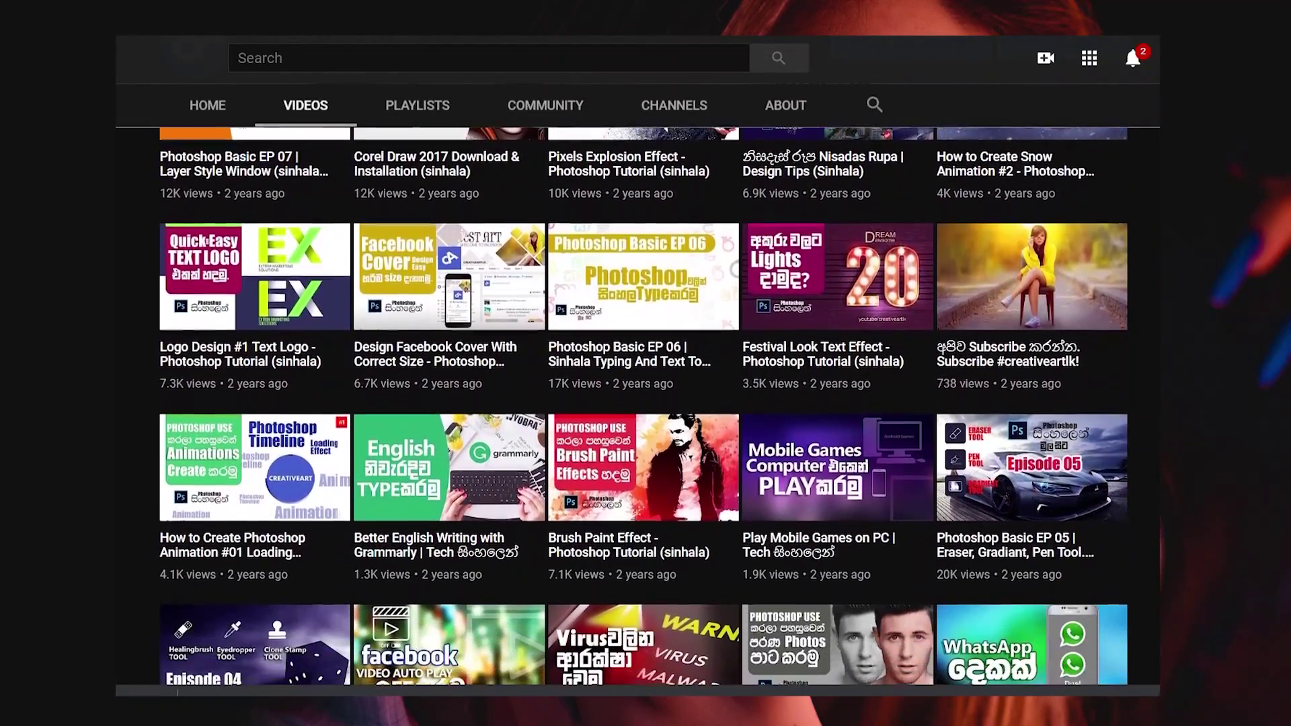
pyautogui.scroll(-1, 638, 404)
pyautogui.scroll(-1, 638, 404)
pyautogui.scroll(-1, 637, 404)
pyautogui.scroll(-1, 638, 404)
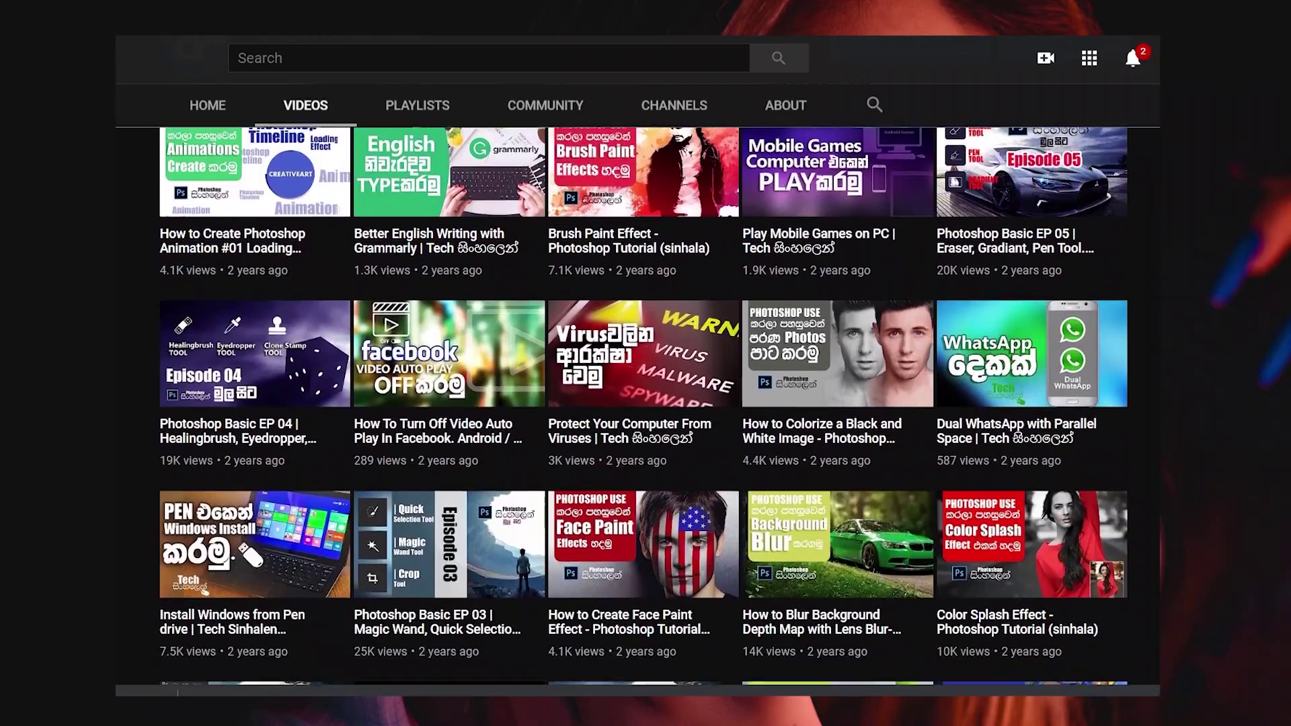
pyautogui.scroll(-1, 637, 403)
pyautogui.scroll(-2, 638, 404)
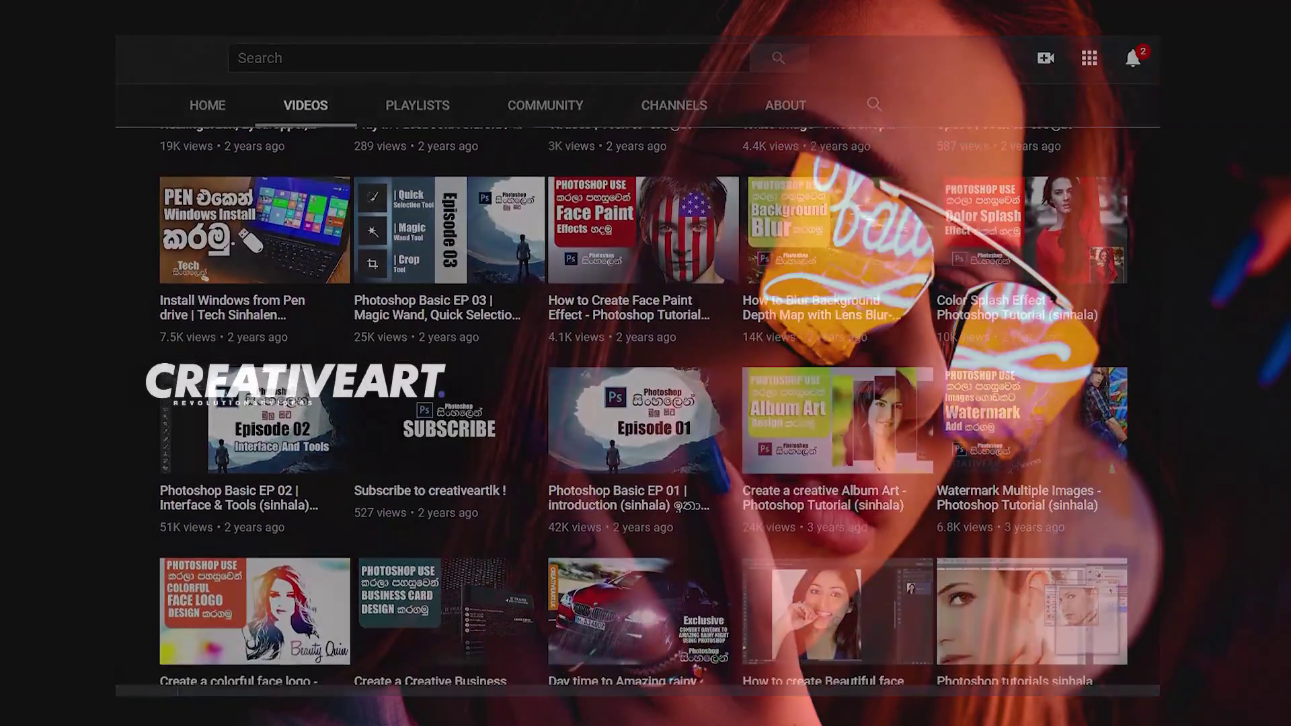